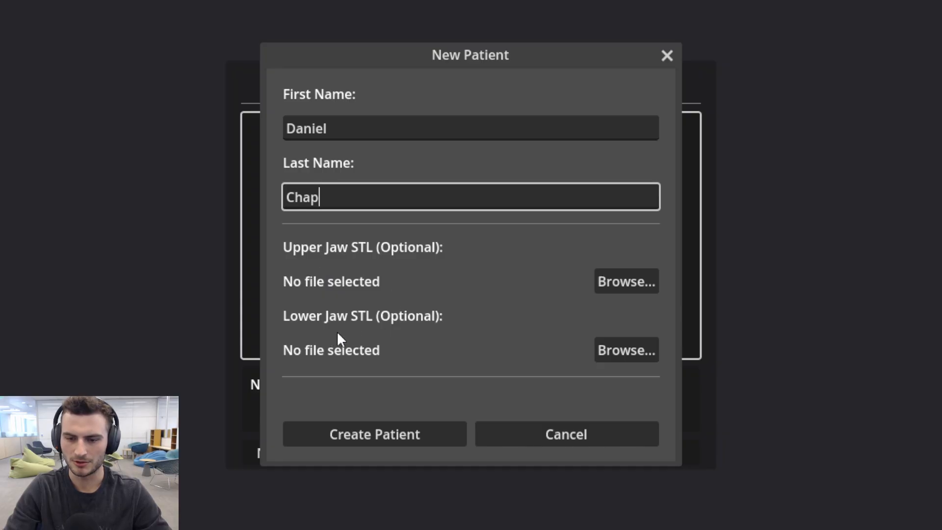
Choose the scan file ending in shell_occlusion_u.stl from the Downloads folder as the new patient's upper jaw STL.
{"action": "left_click", "coordinate": [636, 280]}
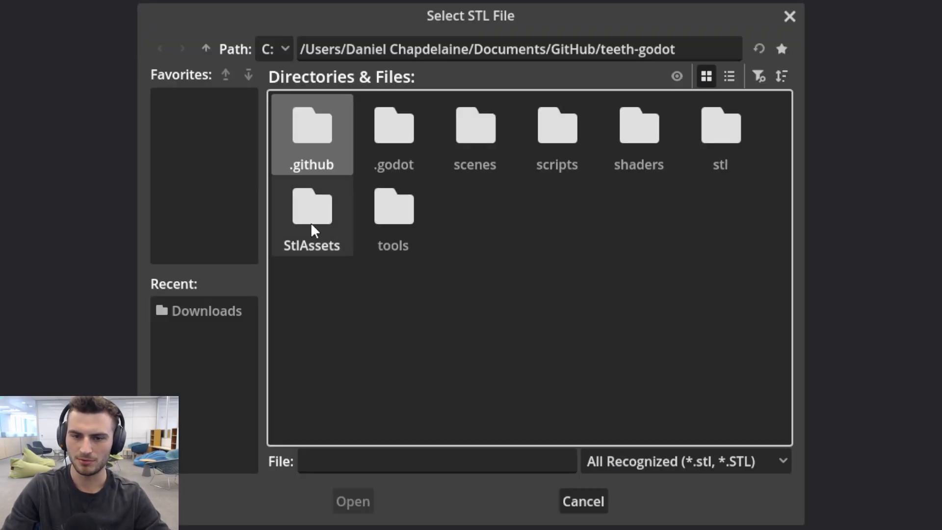
{"action": "left_click", "coordinate": [206, 49]}
{"action": "left_click", "coordinate": [206, 49]}
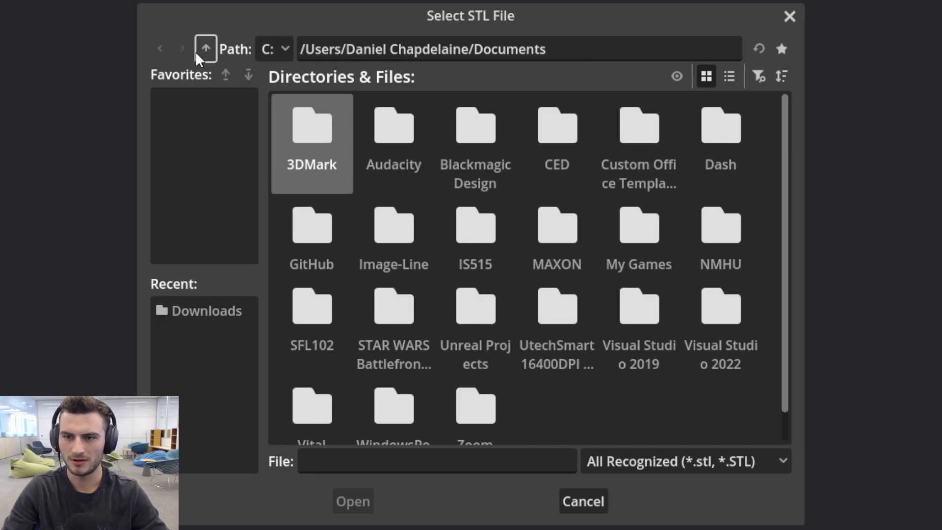
{"action": "left_click", "coordinate": [213, 54]}
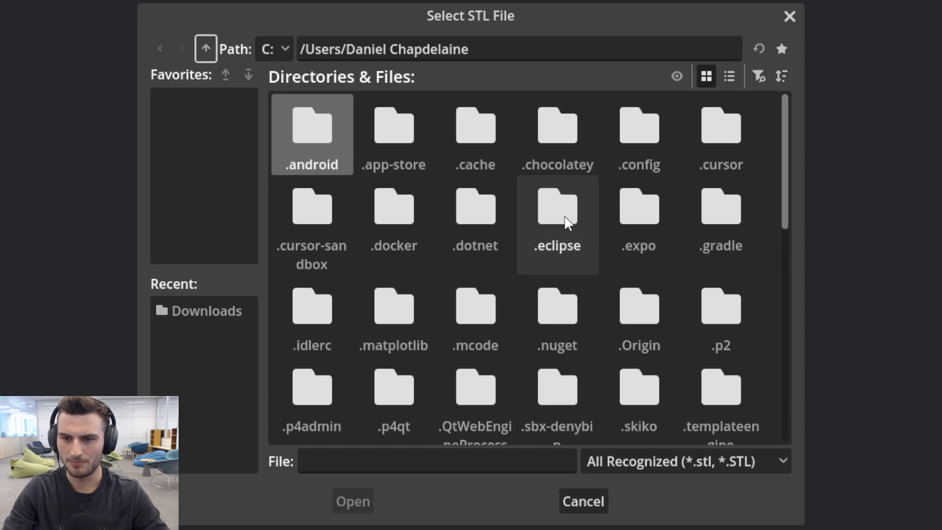
{"action": "scroll", "coordinate": [545, 268], "scroll_direction": "down", "scroll_amount": 8}
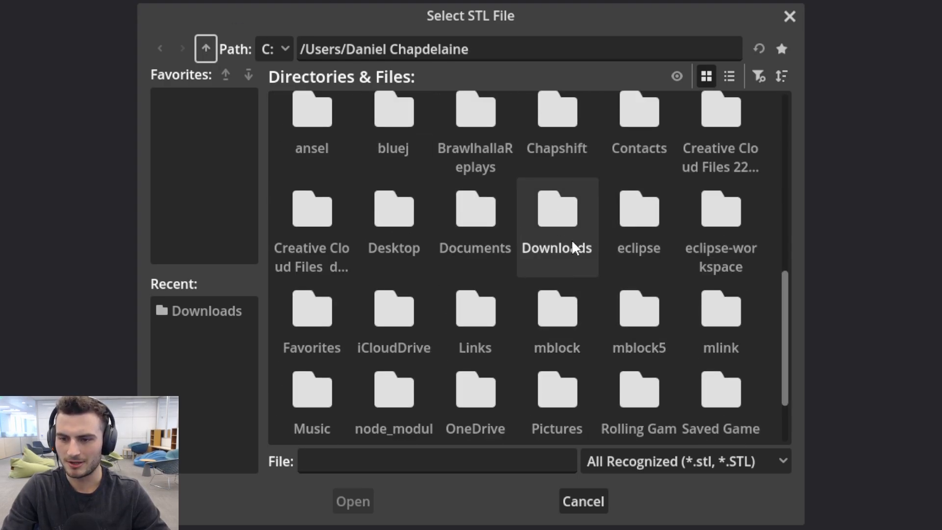
{"action": "double_click", "coordinate": [574, 248]}
{"action": "scroll", "coordinate": [483, 189], "scroll_direction": "down", "scroll_amount": 5}
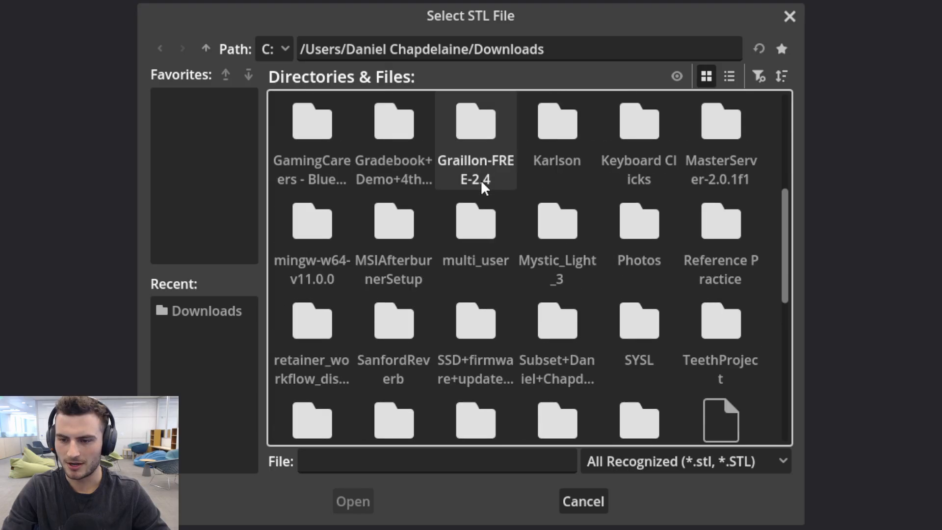
{"action": "scroll", "coordinate": [483, 189], "scroll_direction": "down", "scroll_amount": 5}
{"action": "scroll", "coordinate": [564, 231], "scroll_direction": "up", "scroll_amount": 1}
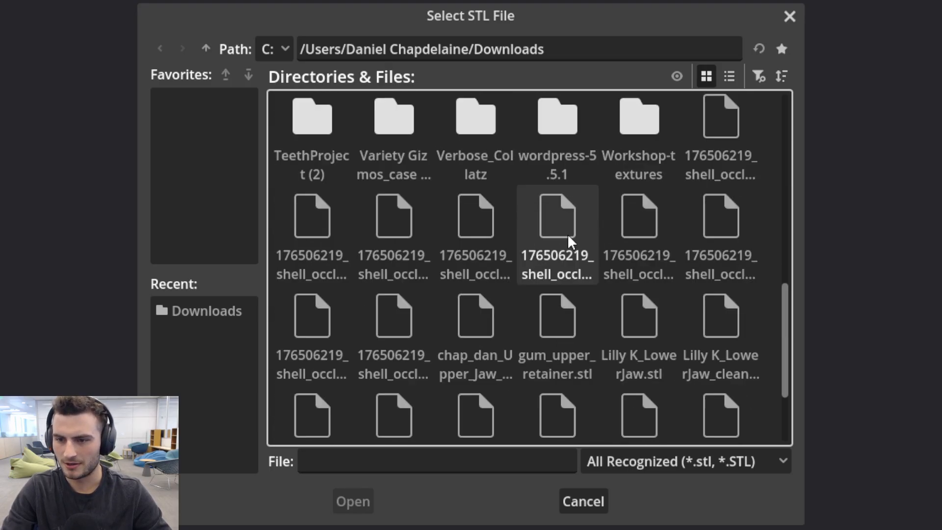
{"action": "double_click", "coordinate": [560, 235]}
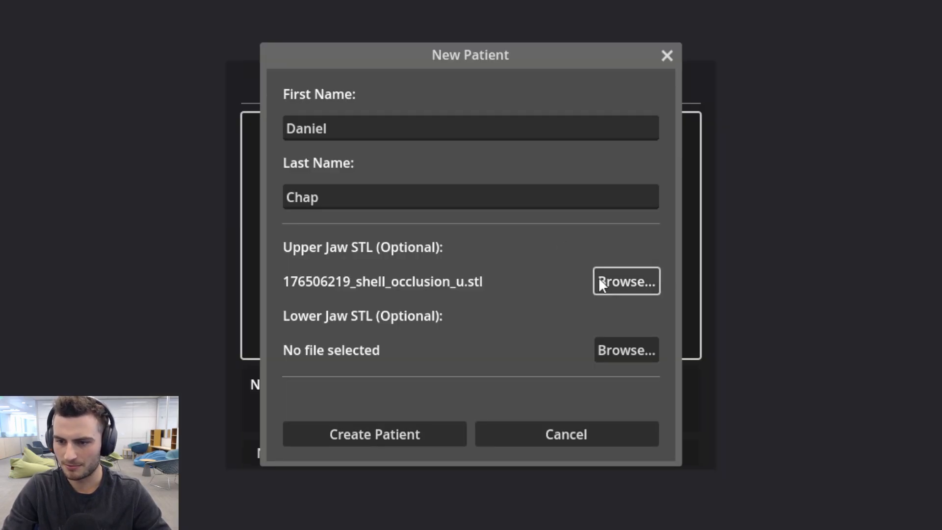
Choose the scan file ending in shell_occlusion_l.stl from Downloads as the new patient's lower jaw STL.
{"action": "left_click", "coordinate": [626, 349]}
{"action": "scroll", "coordinate": [716, 243], "scroll_direction": "down", "scroll_amount": 1}
{"action": "scroll", "coordinate": [714, 248], "scroll_direction": "down", "scroll_amount": 5}
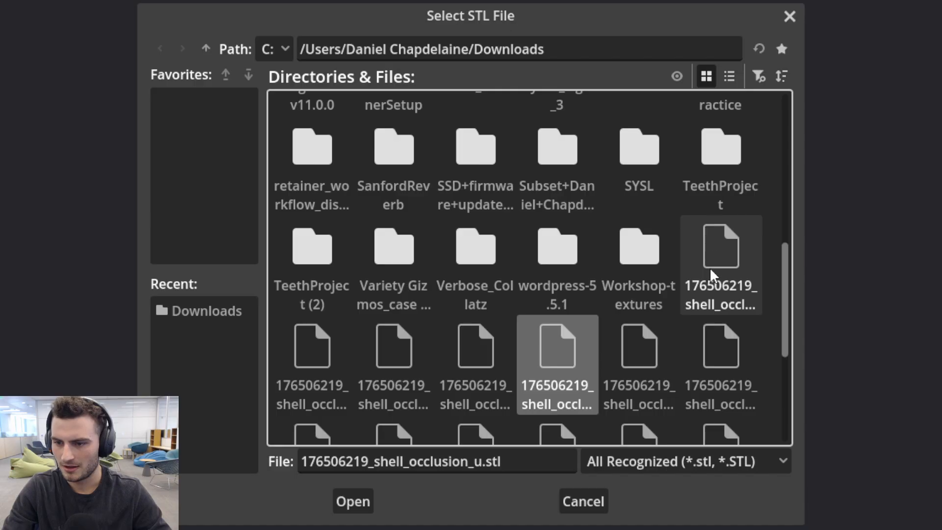
{"action": "double_click", "coordinate": [709, 267]}
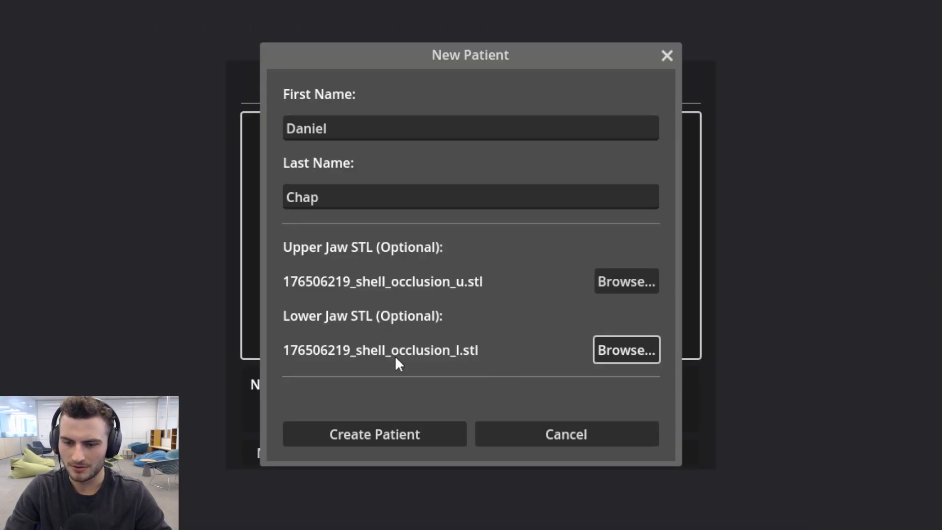
Create the patient record and load that patient's jaw scans into the scene.
{"action": "left_click", "coordinate": [343, 435]}
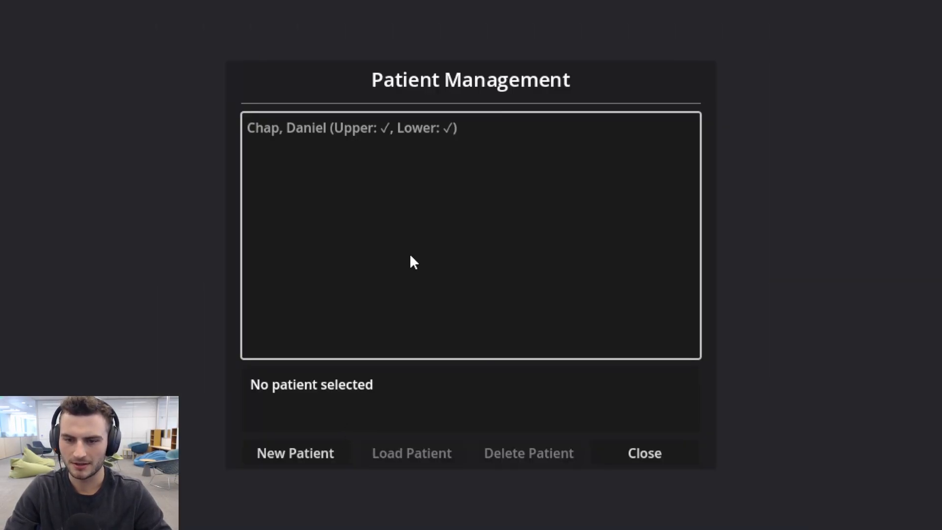
{"action": "left_click", "coordinate": [336, 129]}
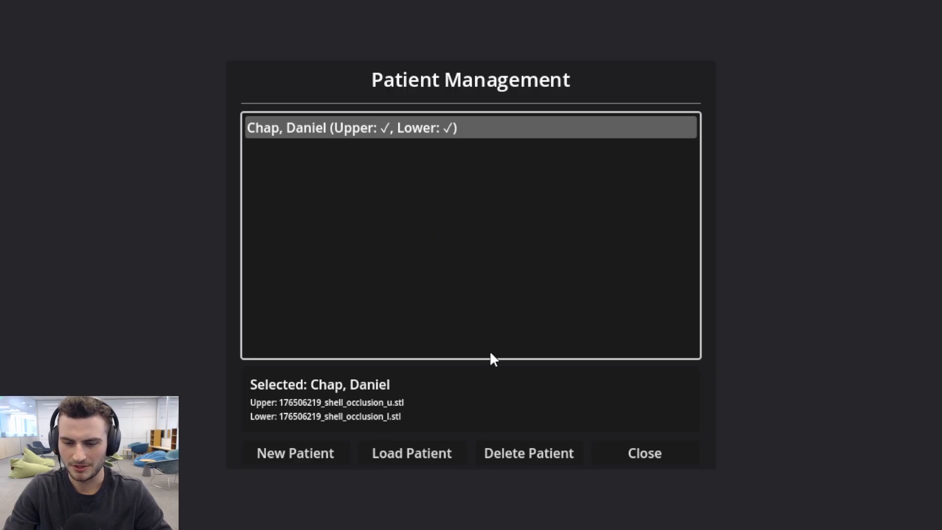
{"action": "left_click", "coordinate": [429, 447]}
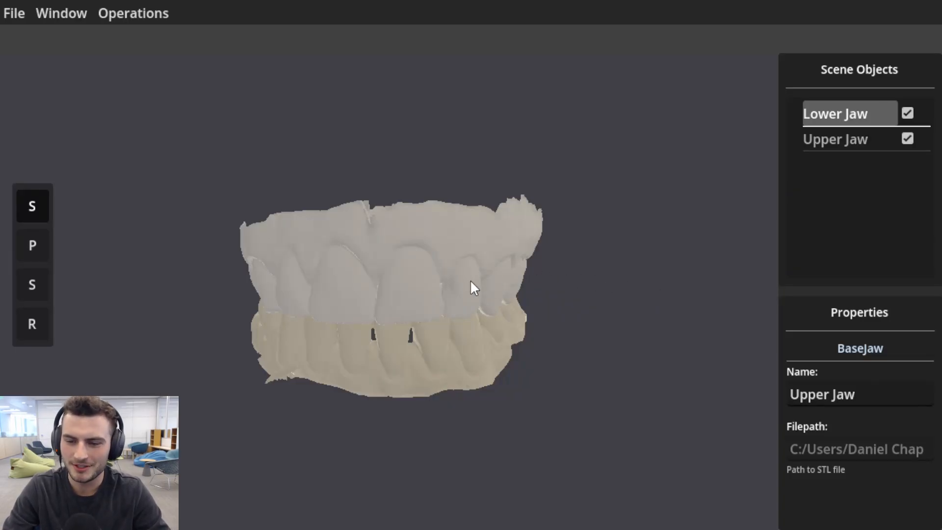
Select the lower and upper jaw meshes alternately on the 3D model, ending with the upper jaw selected.
{"action": "left_click", "coordinate": [460, 349]}
{"action": "left_click", "coordinate": [446, 280]}
{"action": "left_click", "coordinate": [473, 353]}
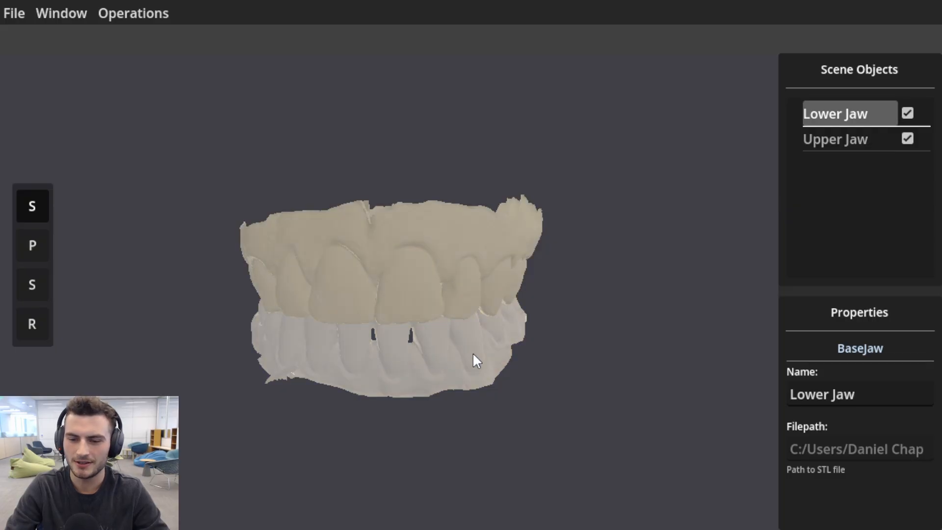
{"action": "left_click", "coordinate": [467, 279]}
{"action": "left_click", "coordinate": [471, 348]}
{"action": "left_click", "coordinate": [473, 280]}
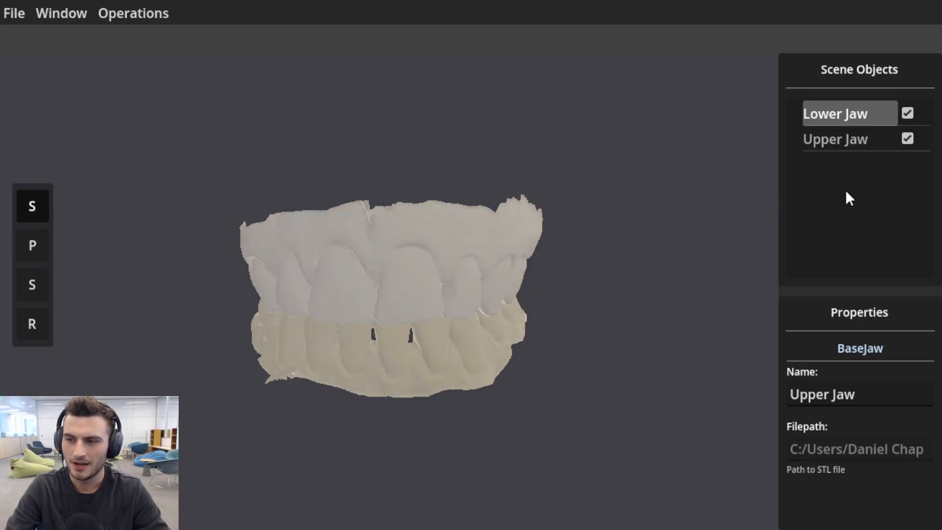
Switch the selection between Lower Jaw and Upper Jaw by their scene object entries, ending on Upper Jaw.
{"action": "left_click", "coordinate": [848, 116]}
{"action": "left_click", "coordinate": [847, 140]}
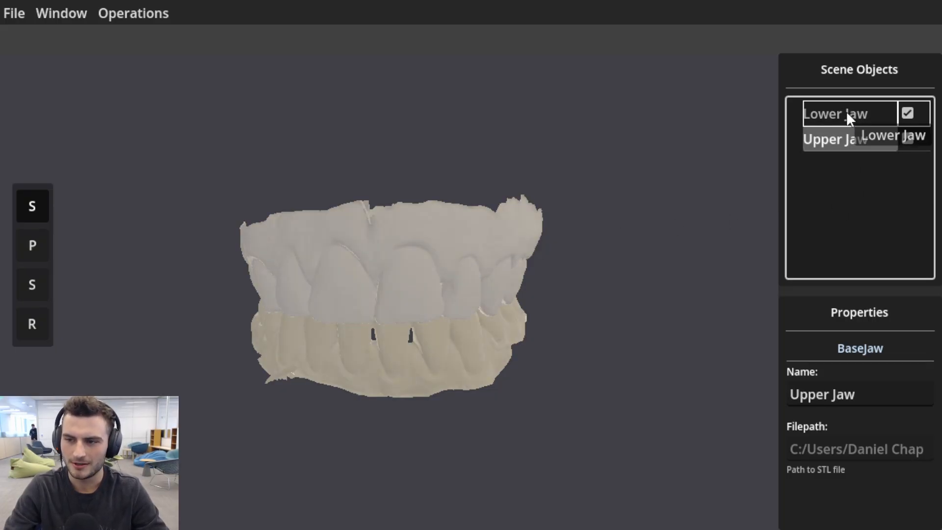
{"action": "left_click", "coordinate": [831, 114]}
{"action": "left_click", "coordinate": [837, 140]}
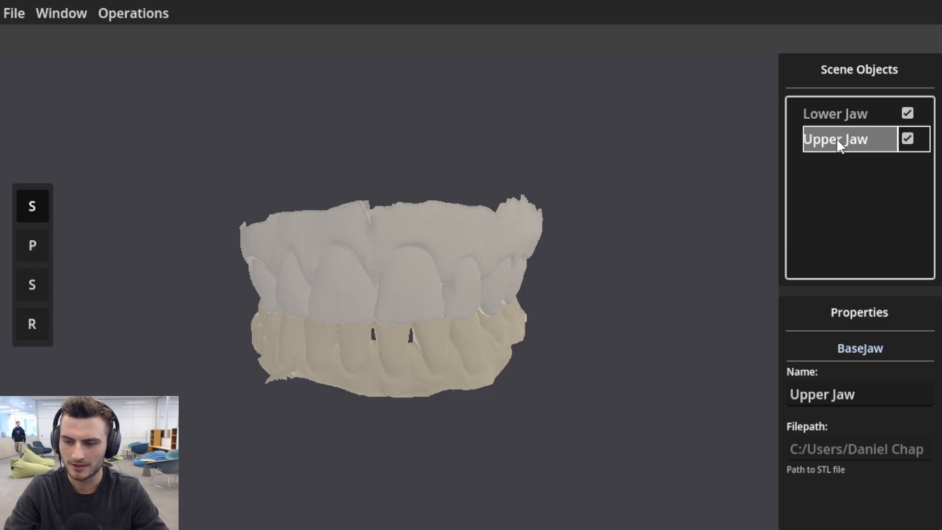
Open the upper jaw's name for editing without altering it, and return the selection to Lower Jaw.
{"action": "double_click", "coordinate": [873, 392]}
{"action": "left_click_drag", "start_coordinate": [873, 392], "coordinate": [771, 393]}
{"action": "left_click", "coordinate": [810, 396]}
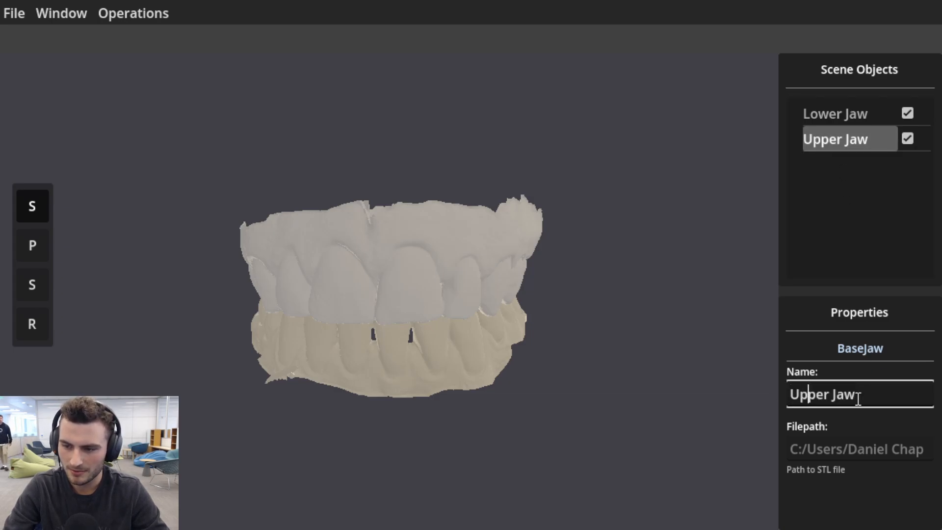
{"action": "left_click", "coordinate": [859, 399]}
{"action": "left_click", "coordinate": [860, 117]}
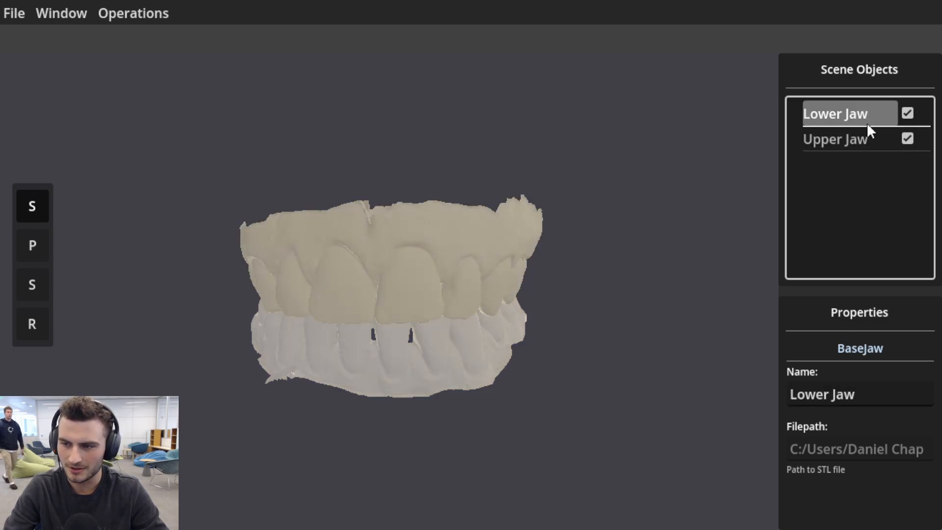
{"action": "left_click", "coordinate": [867, 129]}
{"action": "left_click", "coordinate": [874, 125]}
Toggle the visibility of Lower Jaw and Upper Jaw off and back on, leaving both shown.
{"action": "left_click", "coordinate": [908, 112]}
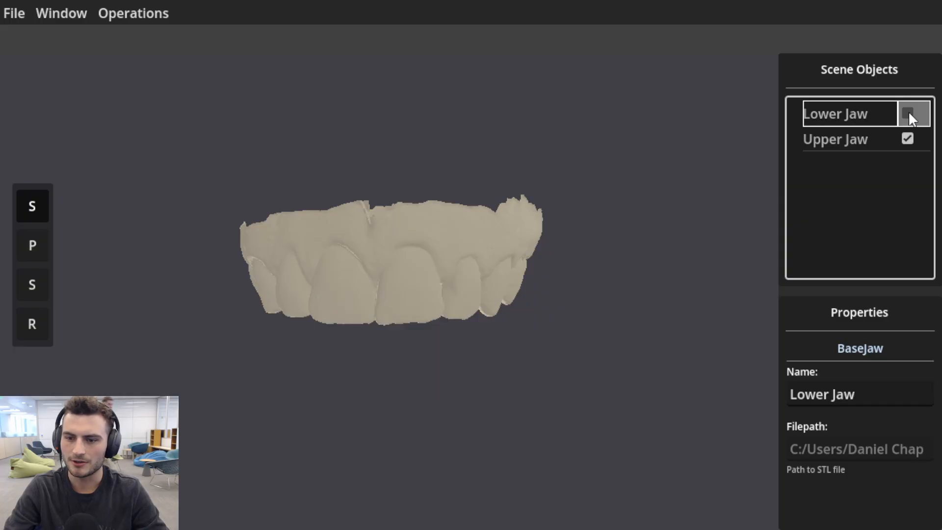
{"action": "left_click", "coordinate": [908, 113]}
{"action": "left_click", "coordinate": [907, 139]}
{"action": "double_click", "coordinate": [908, 139]}
{"action": "left_click", "coordinate": [908, 139]}
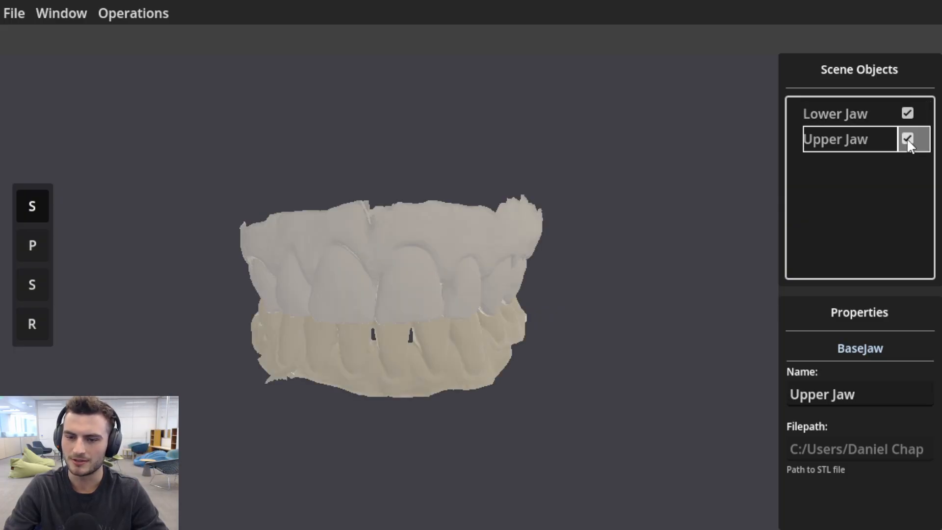
Run Clean Mesh Scan on the upper jaw with a gumline percentage of 0.68.
{"action": "left_click_drag", "start_coordinate": [369, 302], "coordinate": [352, 280]}
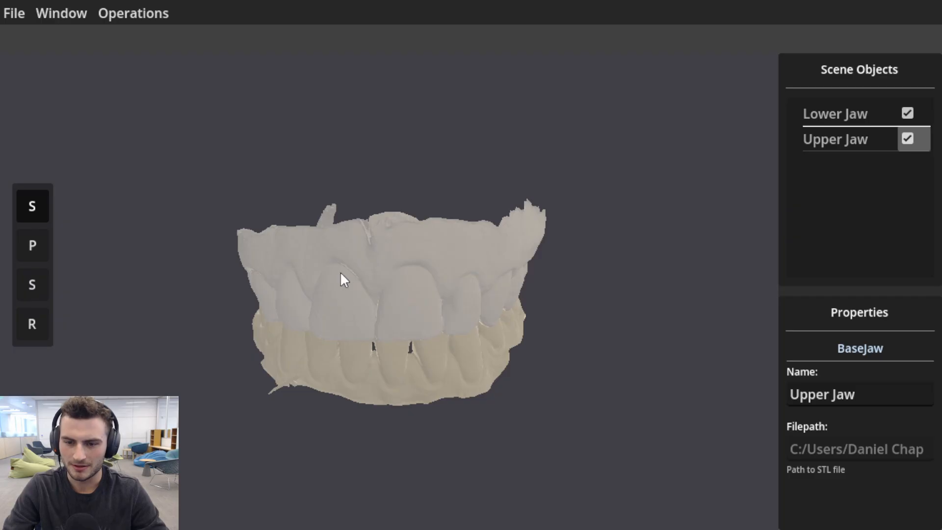
{"action": "left_click", "coordinate": [126, 11]}
{"action": "left_click", "coordinate": [168, 42]}
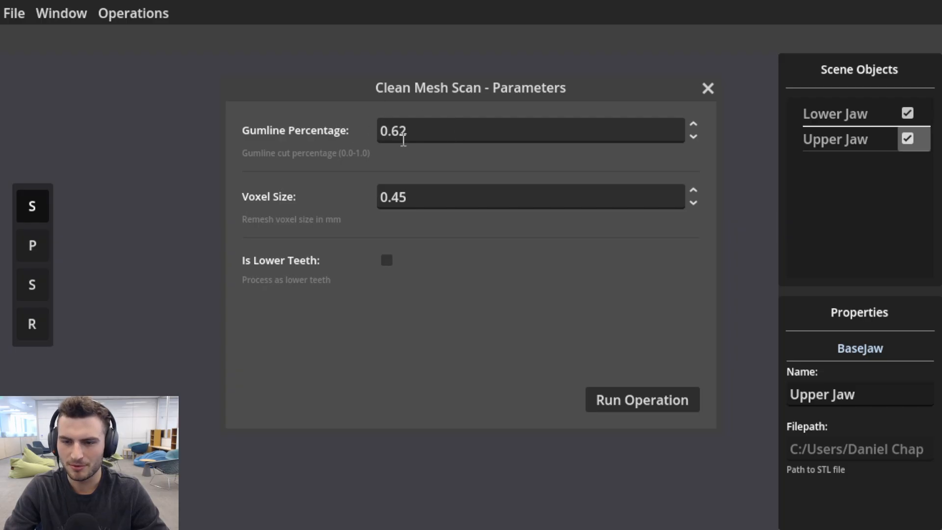
{"action": "double_click", "coordinate": [693, 124]}
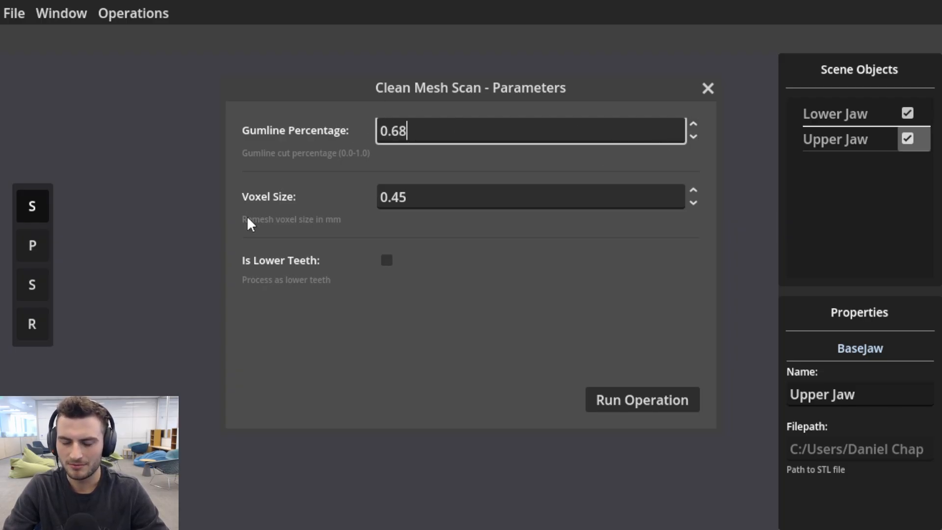
{"action": "left_click", "coordinate": [631, 403]}
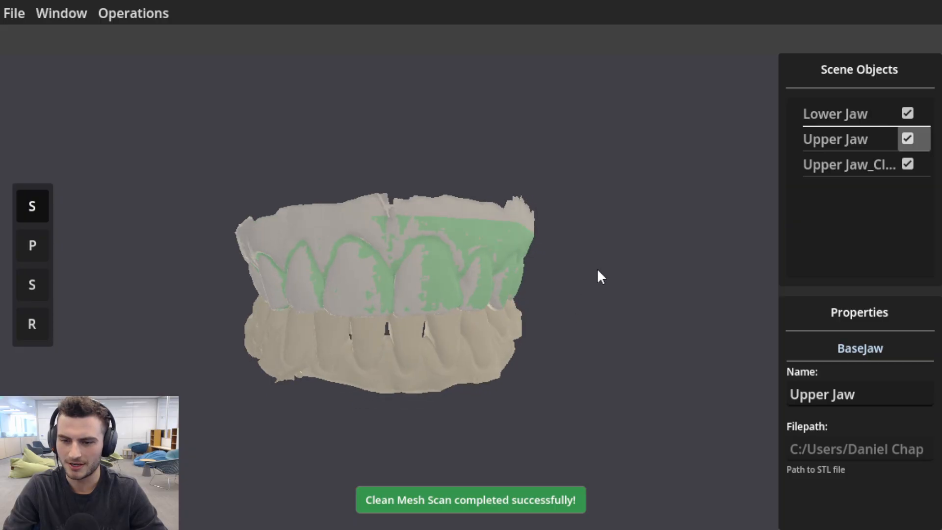
Hide the original Upper Jaw scan so only its cleaned version and the lower jaw are shown.
{"action": "left_click", "coordinate": [907, 139]}
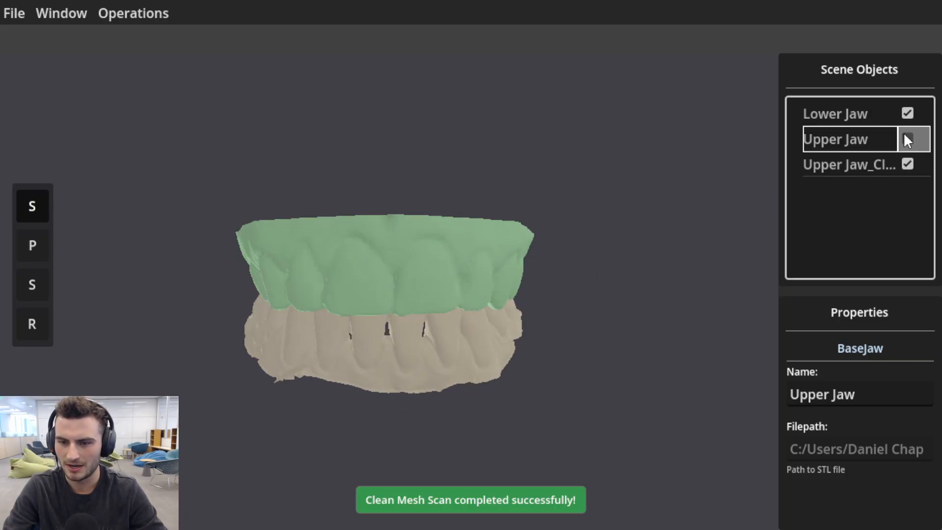
{"action": "left_click", "coordinate": [907, 139]}
{"action": "left_click", "coordinate": [907, 139]}
Select the cleaned upper jaw mesh on the 3D model.
{"action": "scroll", "coordinate": [420, 290], "scroll_direction": "up", "scroll_amount": 5}
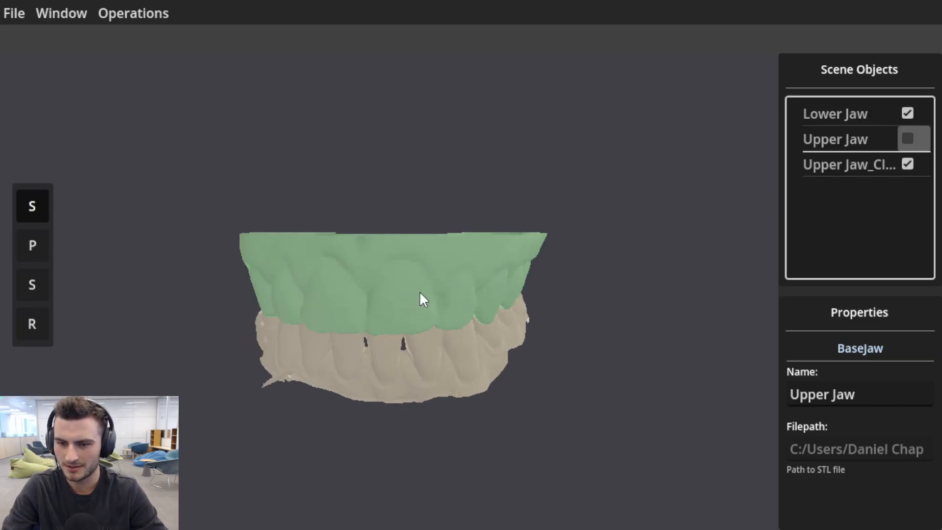
{"action": "middle_click_drag", "start_coordinate": [485, 260], "coordinate": [701, 245]}
{"action": "middle_click_drag", "start_coordinate": [471, 279], "coordinate": [513, 292]}
{"action": "left_click", "coordinate": [443, 269]}
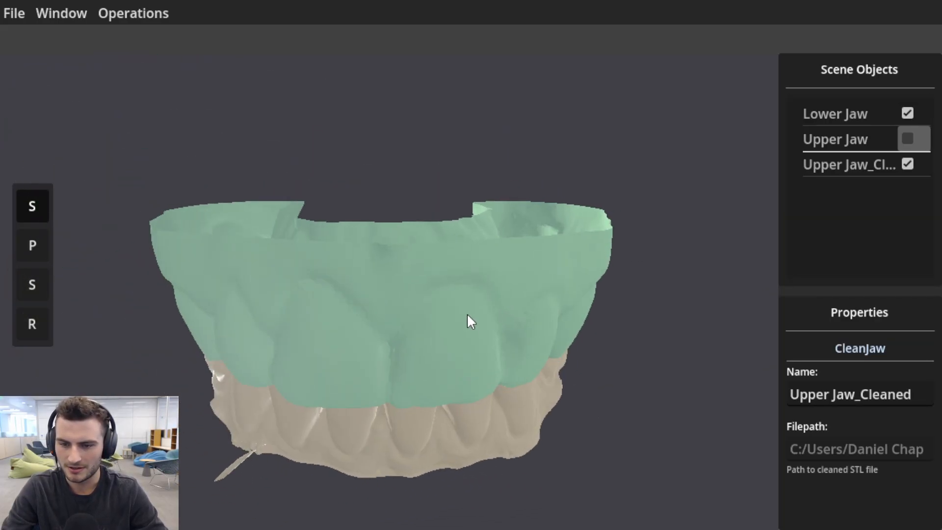
Examine the cleaned upper jaw's gumline from the front and sides, and look over the available operations.
{"action": "middle_click_drag", "start_coordinate": [468, 321], "coordinate": [432, 289]}
{"action": "left_click", "coordinate": [133, 12]}
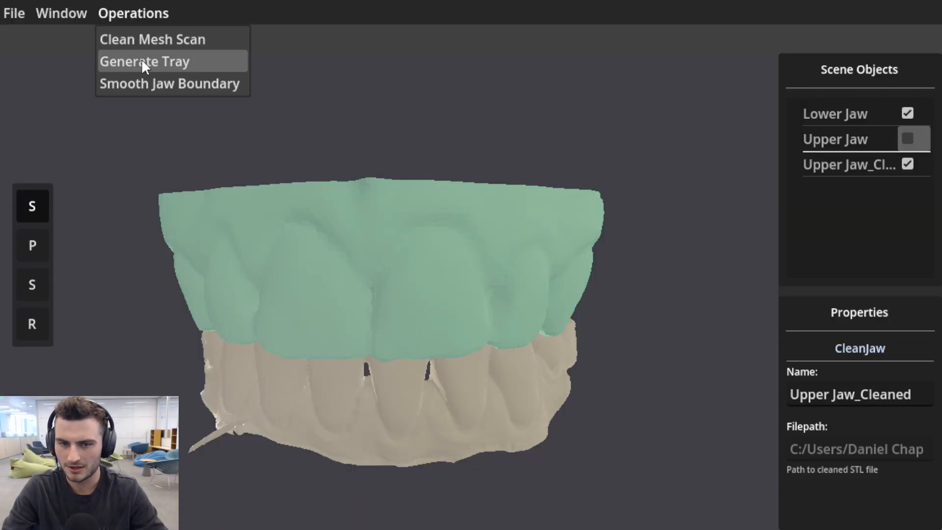
{"action": "left_click", "coordinate": [344, 228]}
{"action": "middle_click_drag", "start_coordinate": [344, 228], "coordinate": [554, 251]}
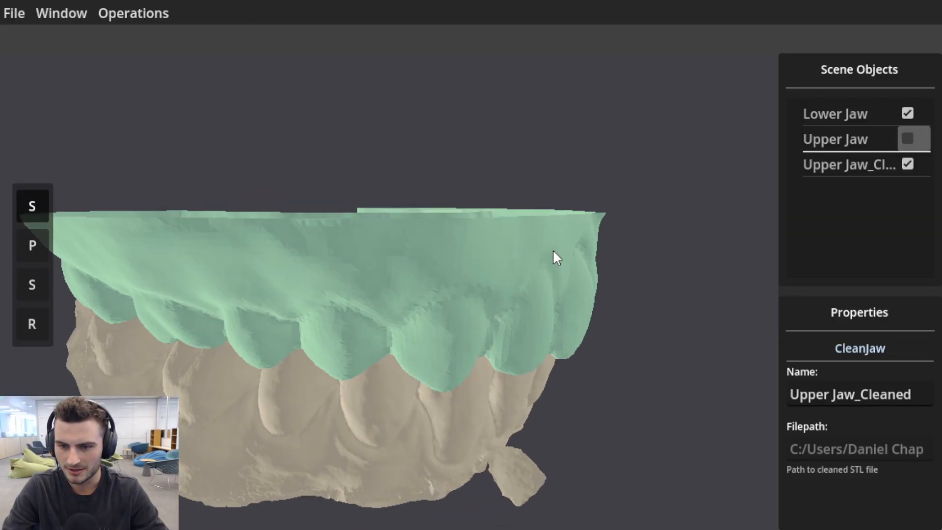
{"action": "left_click", "coordinate": [155, 10]}
{"action": "left_click", "coordinate": [623, 295]}
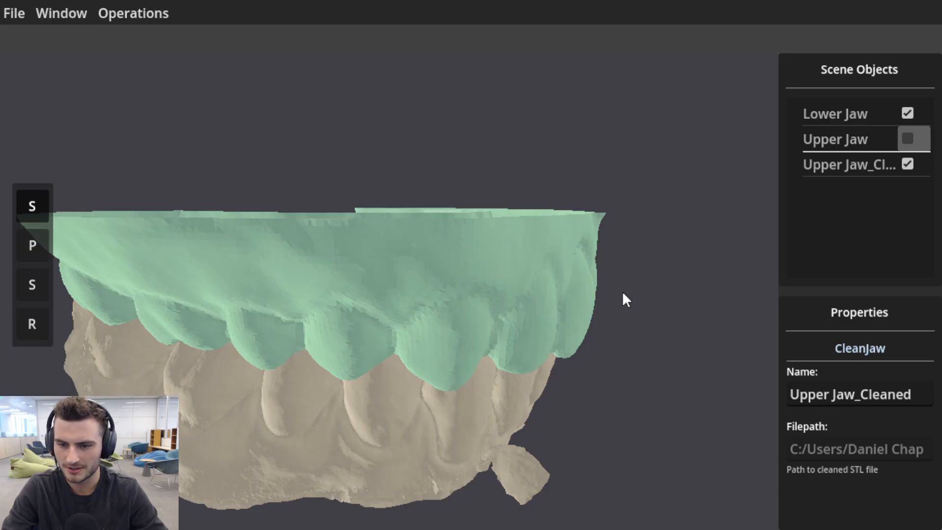
{"action": "middle_click_drag", "start_coordinate": [623, 294], "coordinate": [225, 206]}
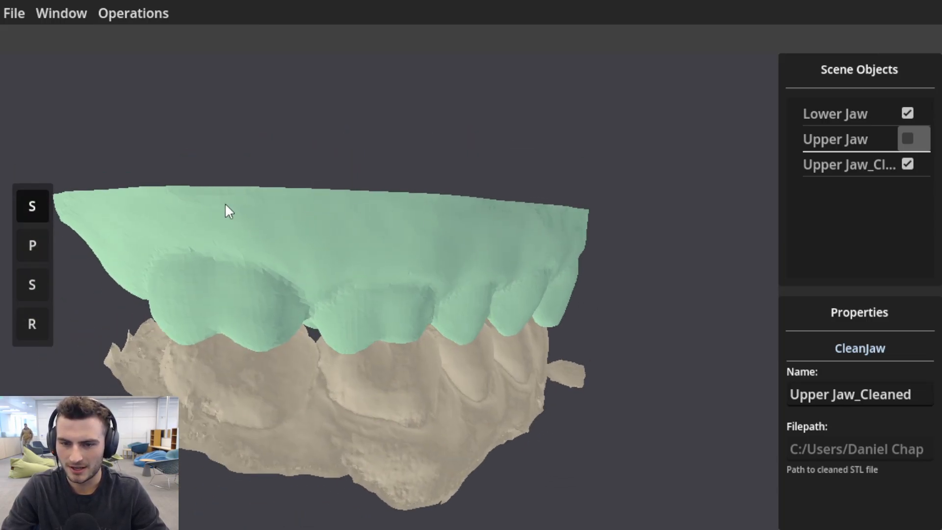
{"action": "middle_click_drag", "start_coordinate": [334, 212], "coordinate": [507, 256]}
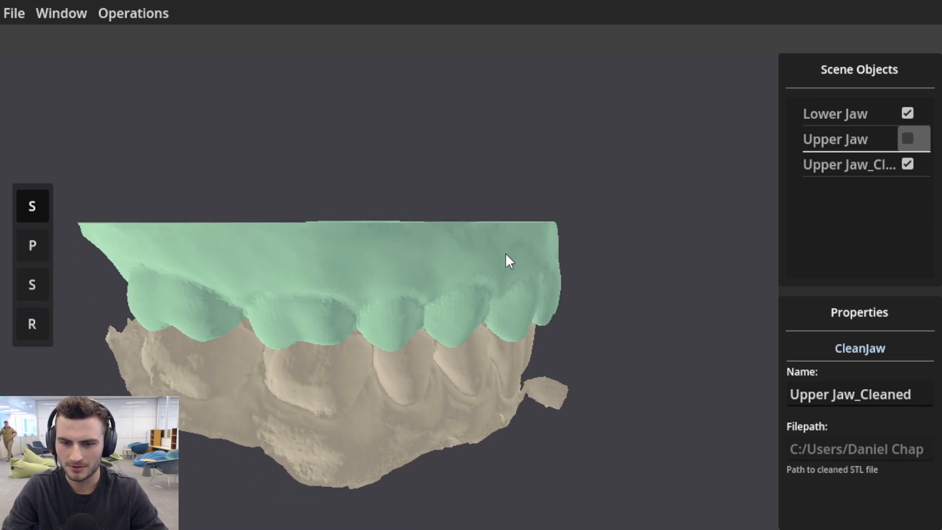
Set up the paint brush with a size of 3.0 and a Square shape.
{"action": "left_click", "coordinate": [48, 246]}
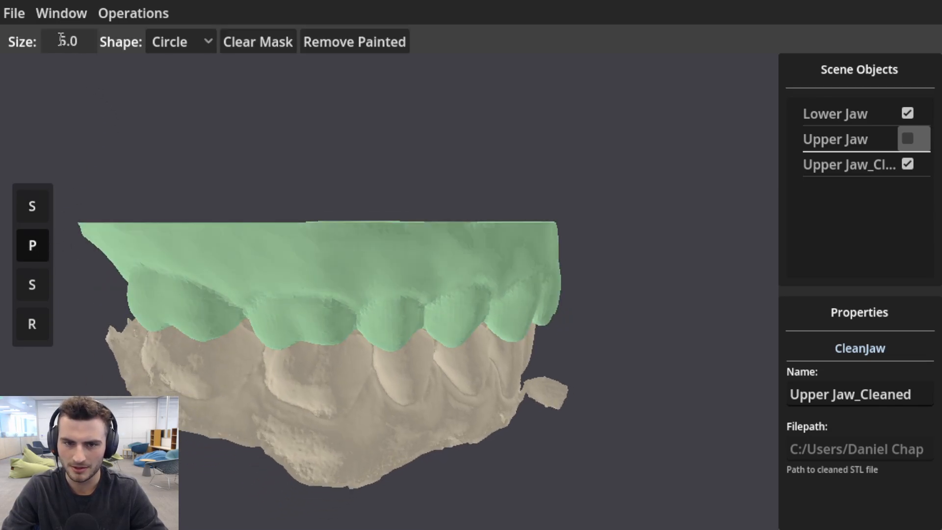
{"action": "left_click_drag", "start_coordinate": [68, 40], "coordinate": [54, 38]}
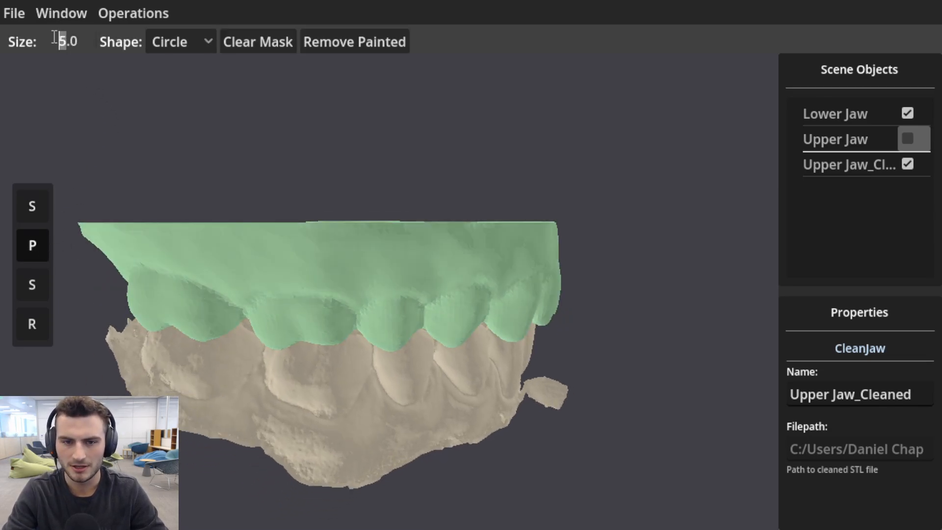
{"action": "left_click", "coordinate": [208, 48]}
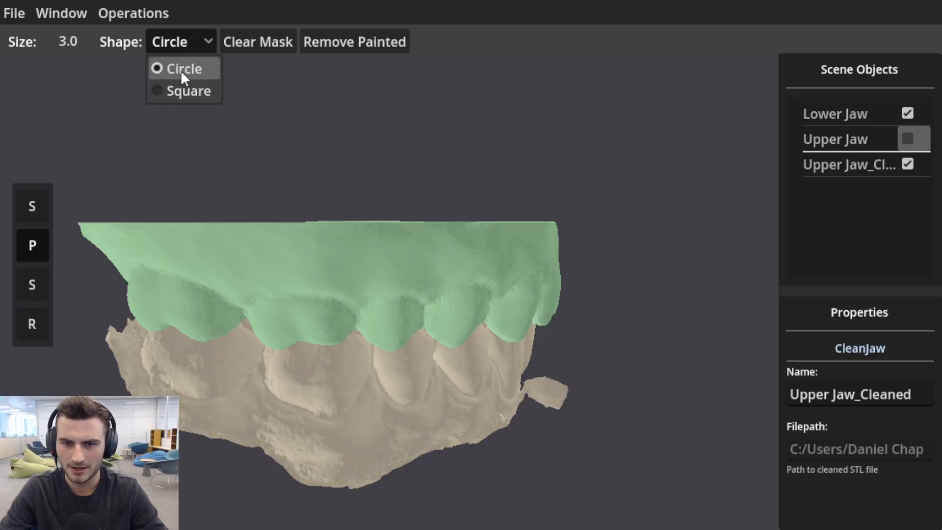
{"action": "left_click", "coordinate": [176, 90]}
Paint the excess gum band above the teeth along the outer side of the cleaned upper jaw.
{"action": "left_click_drag", "start_coordinate": [147, 248], "coordinate": [493, 250]}
{"action": "middle_click_drag", "start_coordinate": [489, 242], "coordinate": [295, 238]}
{"action": "left_click_drag", "start_coordinate": [222, 236], "coordinate": [465, 230]}
{"action": "middle_click_drag", "start_coordinate": [465, 229], "coordinate": [303, 231]}
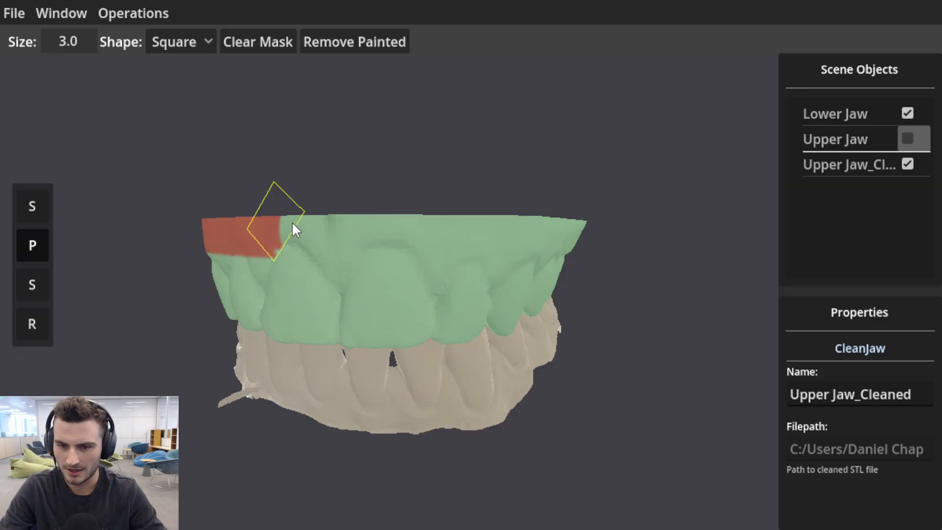
{"action": "mouse_move", "coordinate": [293, 224]}
{"action": "left_mouse_down"}
{"action": "mouse_move", "coordinate": [337, 216]}
{"action": "mouse_move", "coordinate": [516, 240]}
{"action": "left_mouse_up"}
{"action": "middle_click_drag", "start_coordinate": [516, 240], "coordinate": [321, 231]}
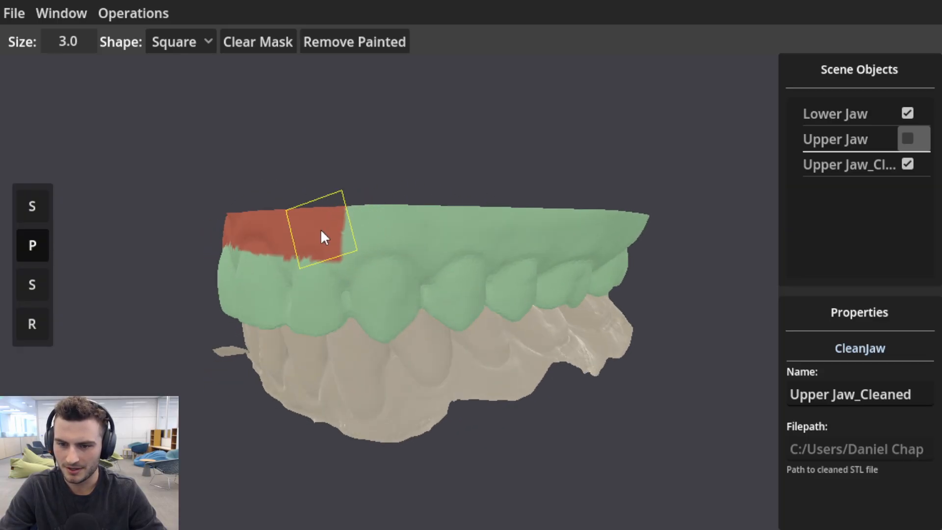
{"action": "mouse_move", "coordinate": [321, 231]}
{"action": "left_mouse_down"}
{"action": "mouse_move", "coordinate": [436, 214]}
{"action": "mouse_move", "coordinate": [641, 232]}
{"action": "left_mouse_up"}
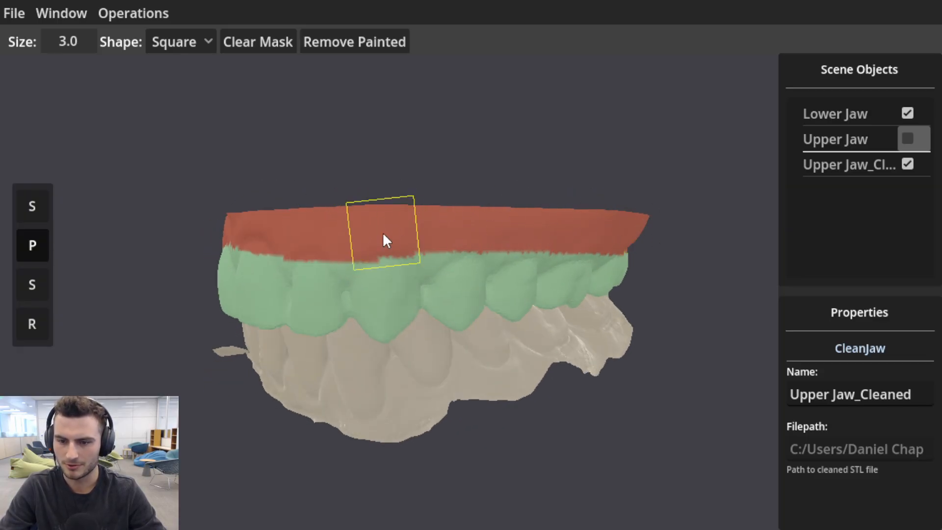
Paint the remaining gum area around both rear ends and along the inner side of the upper jaw.
{"action": "mouse_move", "coordinate": [555, 241]}
{"action": "middle_mouse_down"}
{"action": "mouse_move", "coordinate": [337, 210]}
{"action": "mouse_move", "coordinate": [542, 199]}
{"action": "mouse_move", "coordinate": [286, 215]}
{"action": "middle_mouse_up"}
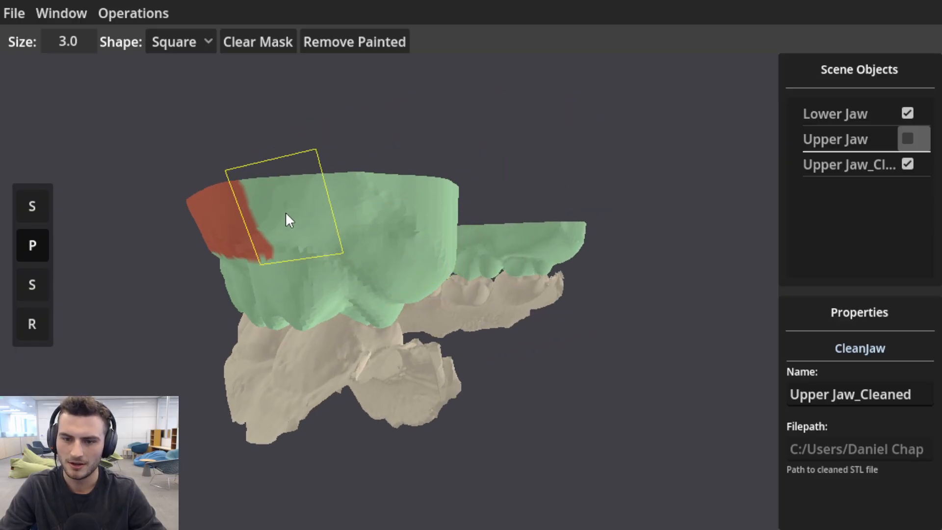
{"action": "mouse_move", "coordinate": [289, 218]}
{"action": "left_mouse_down"}
{"action": "mouse_move", "coordinate": [276, 200]}
{"action": "mouse_move", "coordinate": [387, 215]}
{"action": "mouse_move", "coordinate": [443, 250]}
{"action": "mouse_move", "coordinate": [479, 258]}
{"action": "left_mouse_up"}
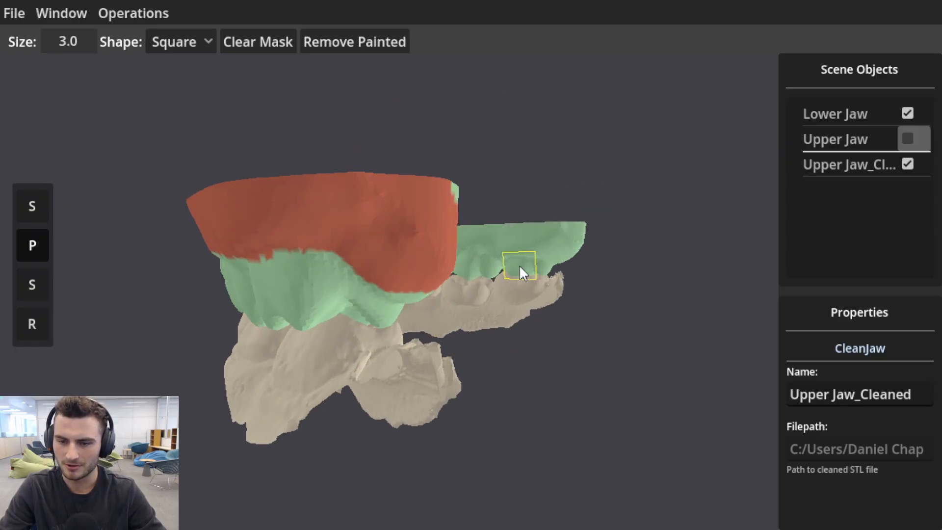
{"action": "middle_click_drag", "start_coordinate": [521, 269], "coordinate": [147, 227]}
{"action": "mouse_move", "coordinate": [147, 227]}
{"action": "left_mouse_down"}
{"action": "mouse_move", "coordinate": [126, 206]}
{"action": "mouse_move", "coordinate": [172, 231]}
{"action": "mouse_move", "coordinate": [483, 240]}
{"action": "mouse_move", "coordinate": [548, 210]}
{"action": "mouse_move", "coordinate": [631, 219]}
{"action": "left_mouse_up"}
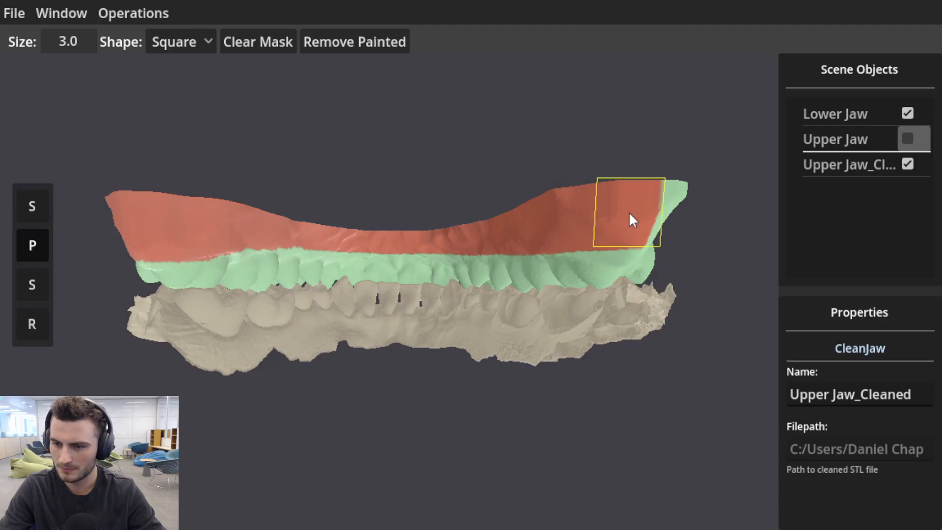
{"action": "middle_click_drag", "start_coordinate": [631, 220], "coordinate": [242, 128]}
{"action": "mouse_move", "coordinate": [242, 128]}
{"action": "left_mouse_down"}
{"action": "mouse_move", "coordinate": [232, 151]}
{"action": "mouse_move", "coordinate": [319, 96]}
{"action": "mouse_move", "coordinate": [345, 100]}
{"action": "left_mouse_up"}
{"action": "middle_click_drag", "start_coordinate": [346, 101], "coordinate": [476, 216]}
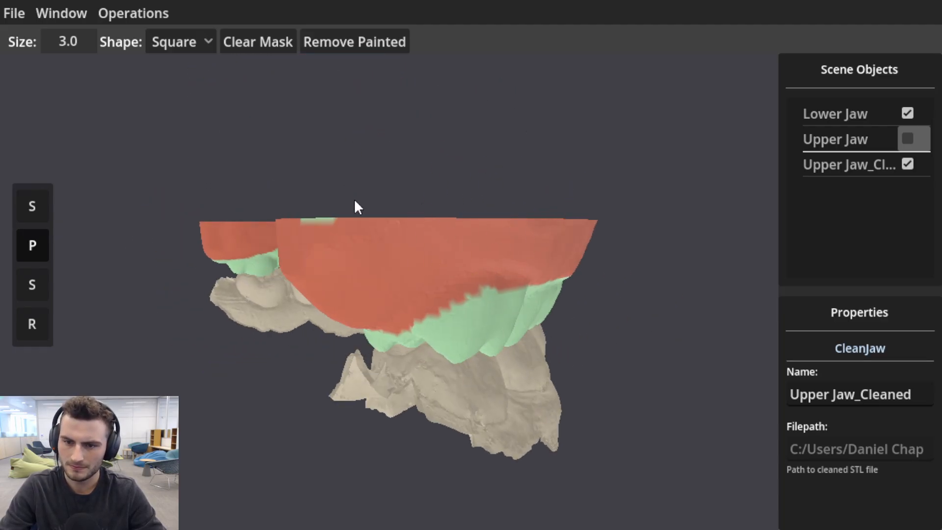
{"action": "middle_click_drag", "start_coordinate": [355, 200], "coordinate": [612, 227]}
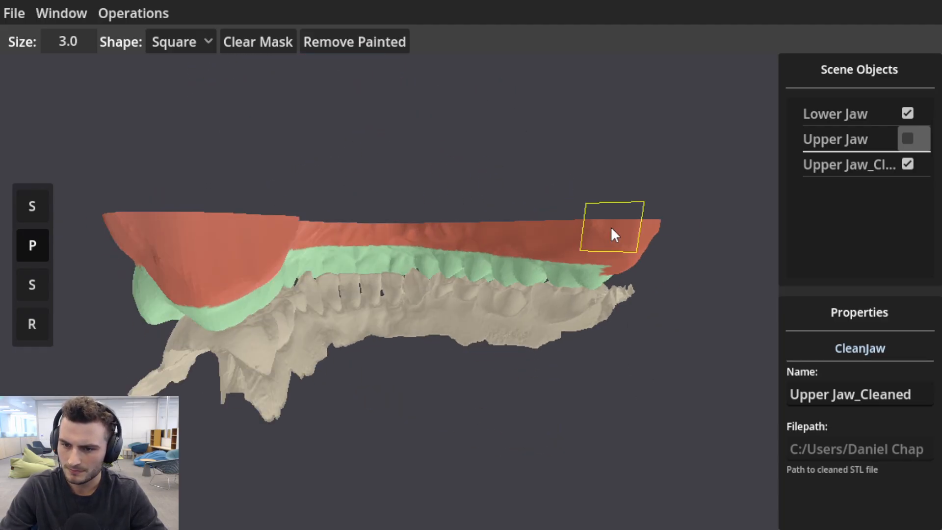
Remove the painted gum region from the cleaned upper jaw and check the trimmed edge from the front.
{"action": "left_click", "coordinate": [373, 40]}
{"action": "key", "text": "Return"}
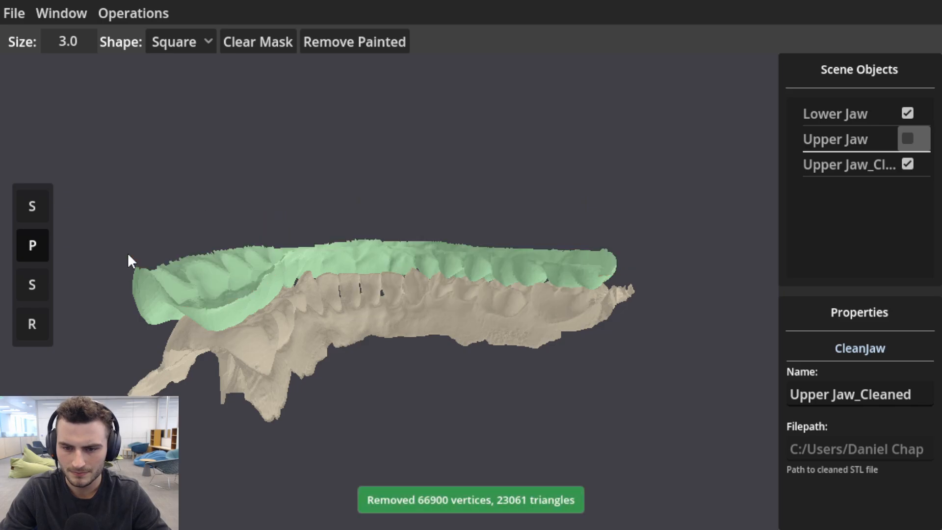
{"action": "mouse_move", "coordinate": [129, 255]}
{"action": "middle_mouse_down"}
{"action": "mouse_move", "coordinate": [505, 370]}
{"action": "mouse_move", "coordinate": [528, 286]}
{"action": "mouse_move", "coordinate": [480, 316]}
{"action": "mouse_move", "coordinate": [658, 322]}
{"action": "mouse_move", "coordinate": [612, 319]}
{"action": "mouse_move", "coordinate": [587, 304]}
{"action": "mouse_move", "coordinate": [520, 355]}
{"action": "middle_mouse_up"}
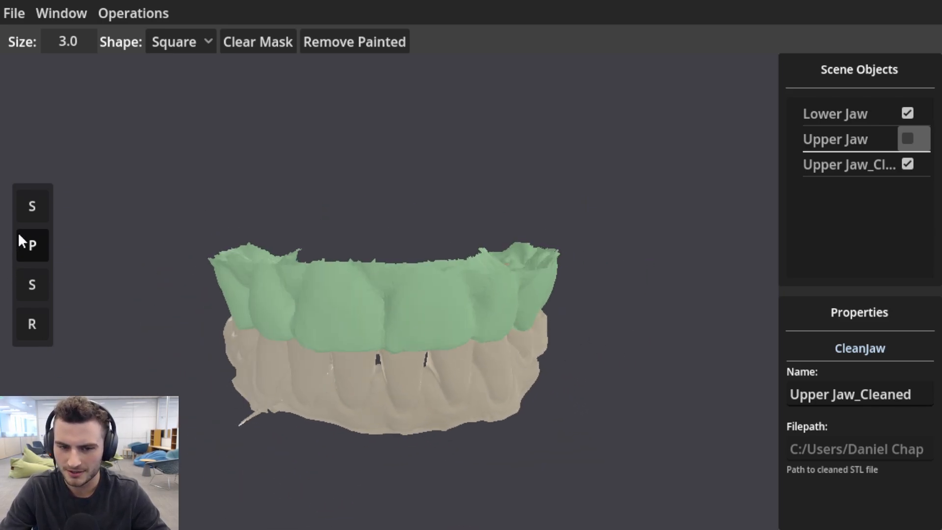
Run Smooth Jaw Boundary on the trimmed upper jaw mesh.
{"action": "left_click", "coordinate": [32, 205]}
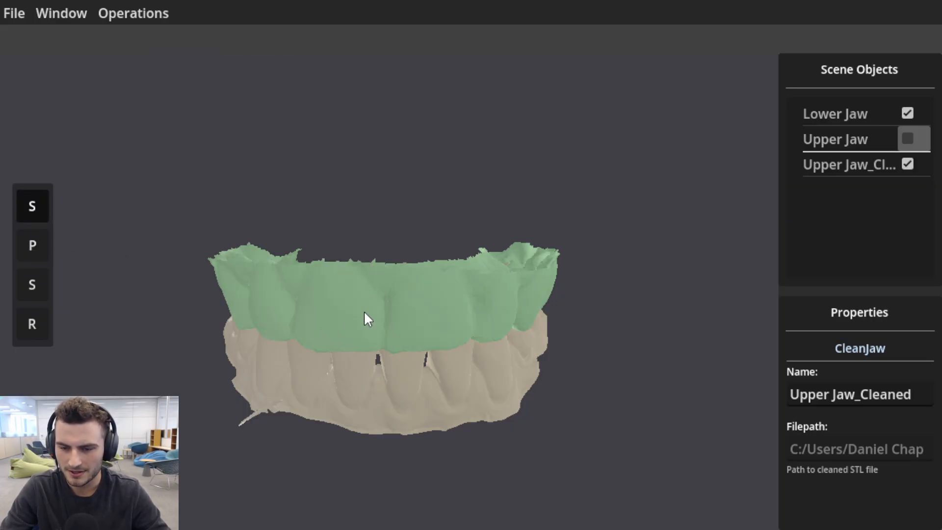
{"action": "middle_click_drag", "start_coordinate": [366, 319], "coordinate": [371, 292]}
{"action": "scroll", "coordinate": [372, 296], "scroll_direction": "up", "scroll_amount": 3}
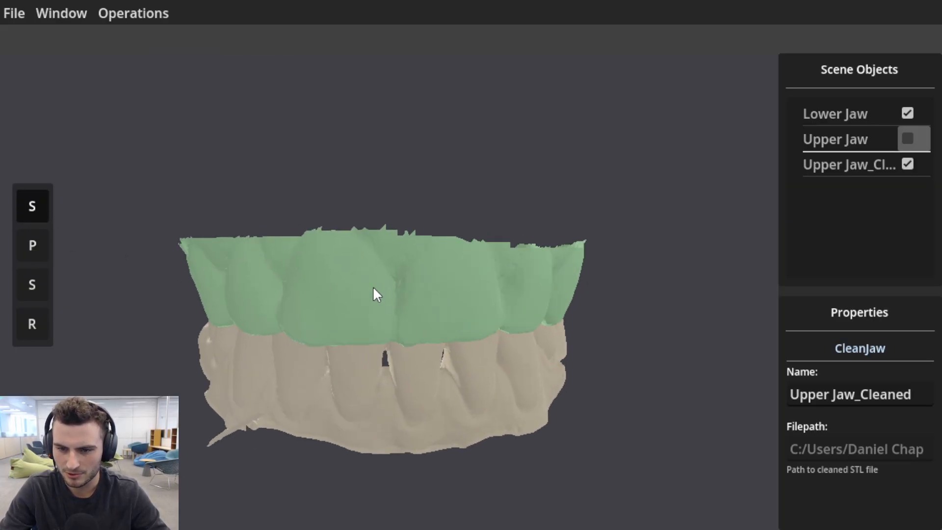
{"action": "left_click", "coordinate": [130, 11]}
{"action": "left_click", "coordinate": [148, 84]}
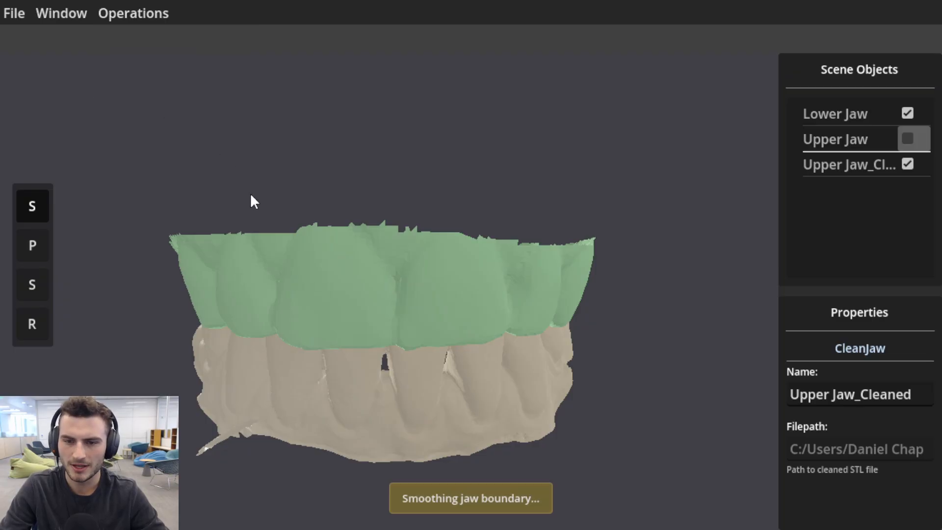
Hide the unsmoothed cleaned upper jaw, toggling its visibility to compare it with the smoothed mesh.
{"action": "left_click", "coordinate": [909, 163]}
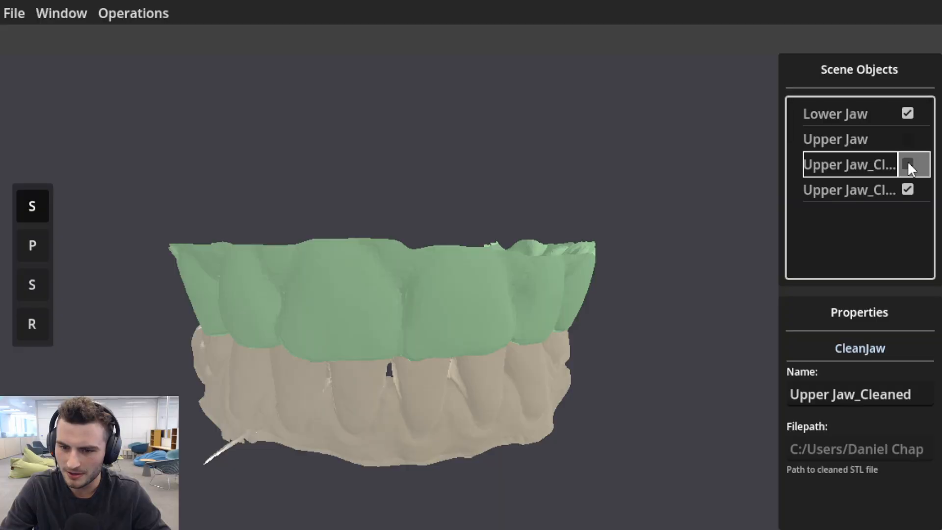
{"action": "left_click", "coordinate": [908, 164]}
{"action": "left_click", "coordinate": [907, 163]}
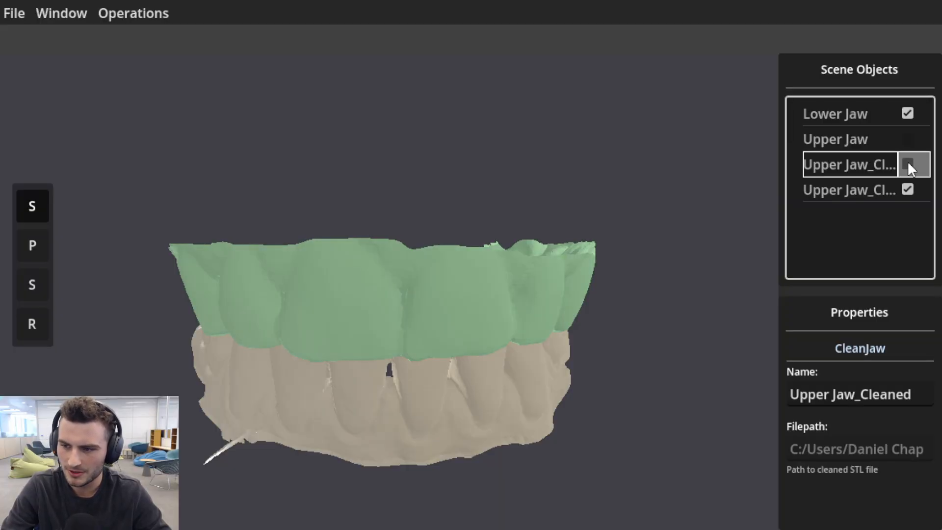
{"action": "left_click", "coordinate": [907, 164]}
{"action": "left_click", "coordinate": [907, 163]}
Select the smoothed upper jaw and place two button stems on it, one on each side of the front teeth.
{"action": "middle_click_drag", "start_coordinate": [466, 299], "coordinate": [389, 288]}
{"action": "type", "text": "_S"}
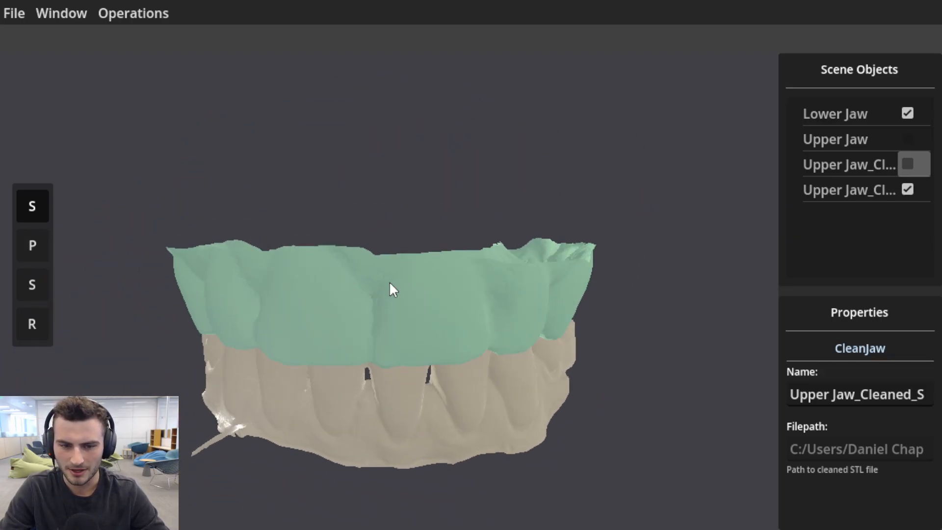
{"action": "left_click", "coordinate": [33, 285]}
{"action": "middle_click_drag", "start_coordinate": [307, 301], "coordinate": [346, 306]}
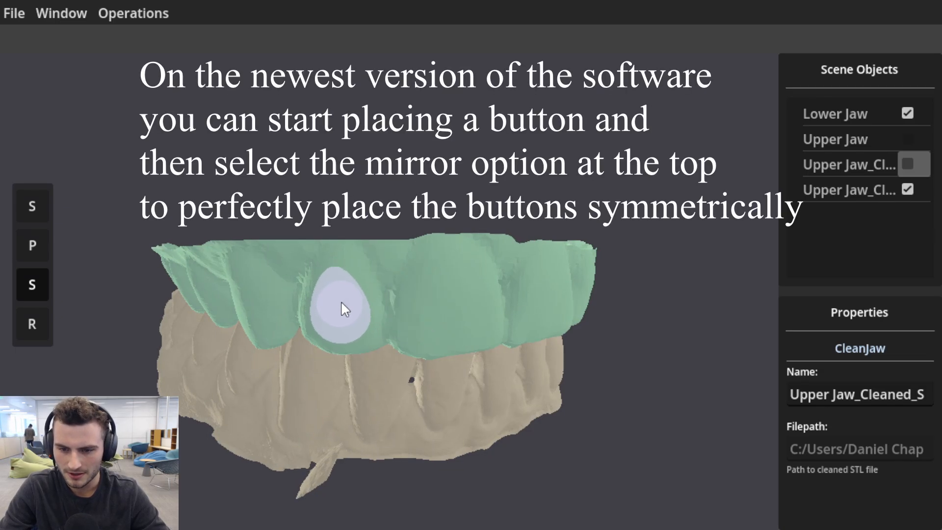
{"action": "left_click", "coordinate": [342, 303]}
{"action": "middle_click_drag", "start_coordinate": [496, 310], "coordinate": [294, 299]}
{"action": "left_click", "coordinate": [386, 278]}
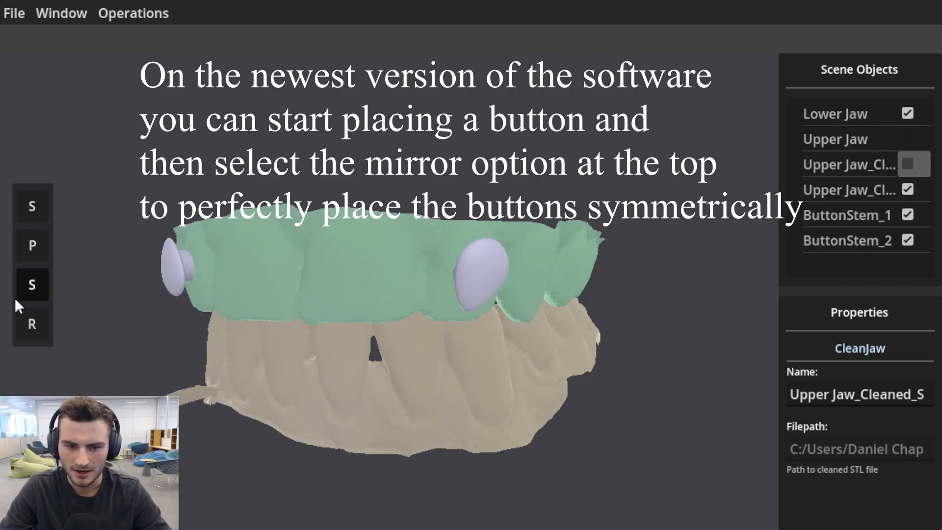
Rotate ButtonStem_1 with the 15° snap so its narrow end points down like the button on the other side.
{"action": "left_click", "coordinate": [32, 322]}
{"action": "middle_click_drag", "start_coordinate": [231, 287], "coordinate": [373, 294]}
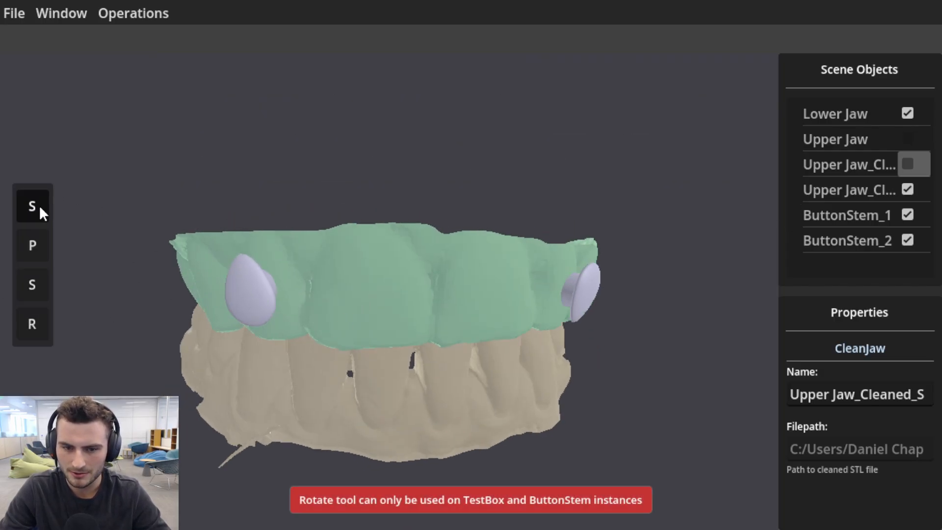
{"action": "left_click", "coordinate": [235, 283]}
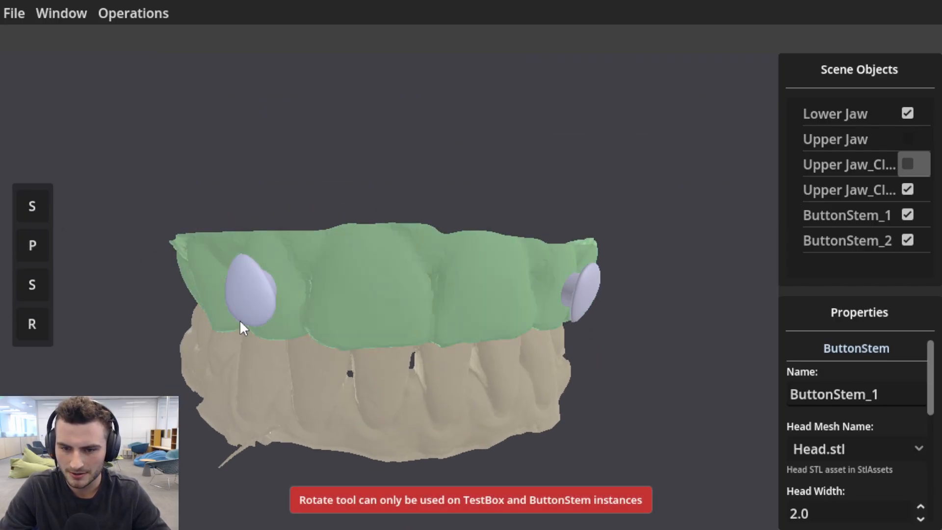
{"action": "left_click", "coordinate": [30, 320]}
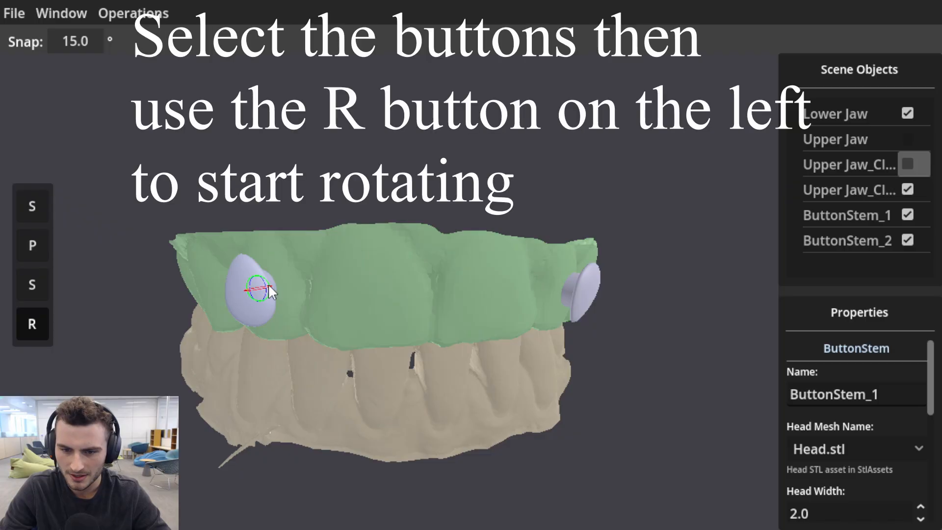
{"action": "left_click_drag", "start_coordinate": [268, 284], "coordinate": [264, 329]}
{"action": "scroll", "coordinate": [264, 314], "scroll_direction": "up", "scroll_amount": 5}
{"action": "middle_click_drag", "start_coordinate": [264, 295], "coordinate": [327, 296]}
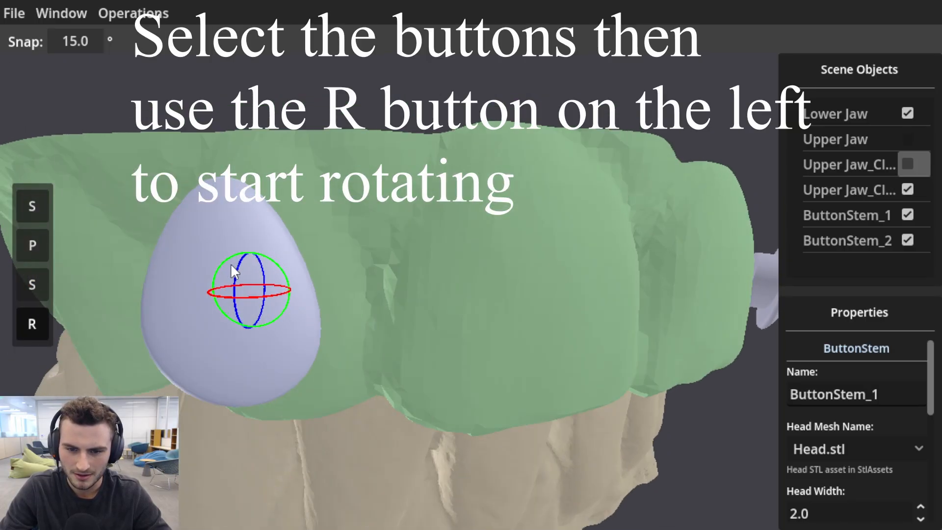
{"action": "left_click_drag", "start_coordinate": [250, 254], "coordinate": [326, 153]}
{"action": "middle_click_drag", "start_coordinate": [484, 279], "coordinate": [248, 266]}
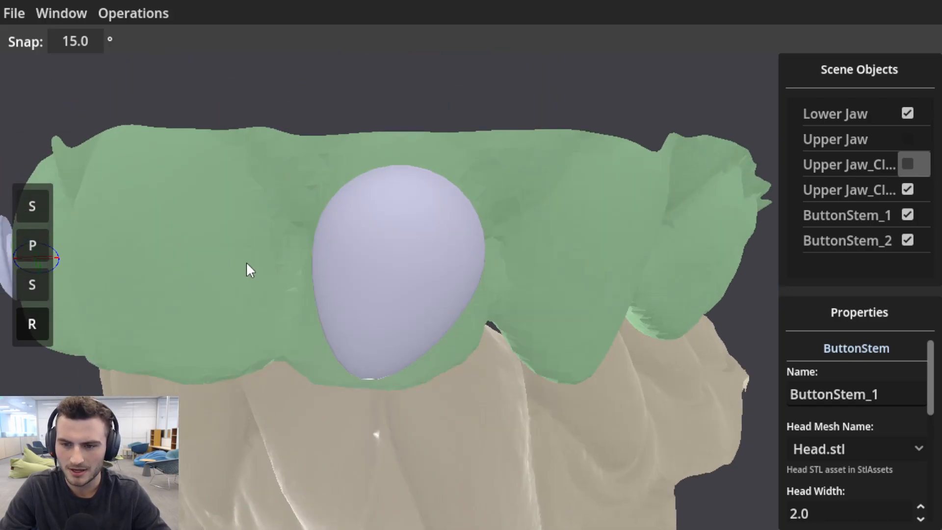
{"action": "middle_click_drag", "start_coordinate": [419, 261], "coordinate": [609, 378]}
{"action": "scroll", "coordinate": [605, 308], "scroll_direction": "down", "scroll_amount": 6}
{"action": "middle_click_drag", "start_coordinate": [459, 364], "coordinate": [190, 305]}
Generate a tray from the smoothed upper jaw with an offset distance of 0.04 mm and a shell thickness of 0.7 mm.
{"action": "left_click", "coordinate": [44, 201]}
{"action": "left_click", "coordinate": [192, 302]}
{"action": "middle_click_drag", "start_coordinate": [242, 286], "coordinate": [399, 329]}
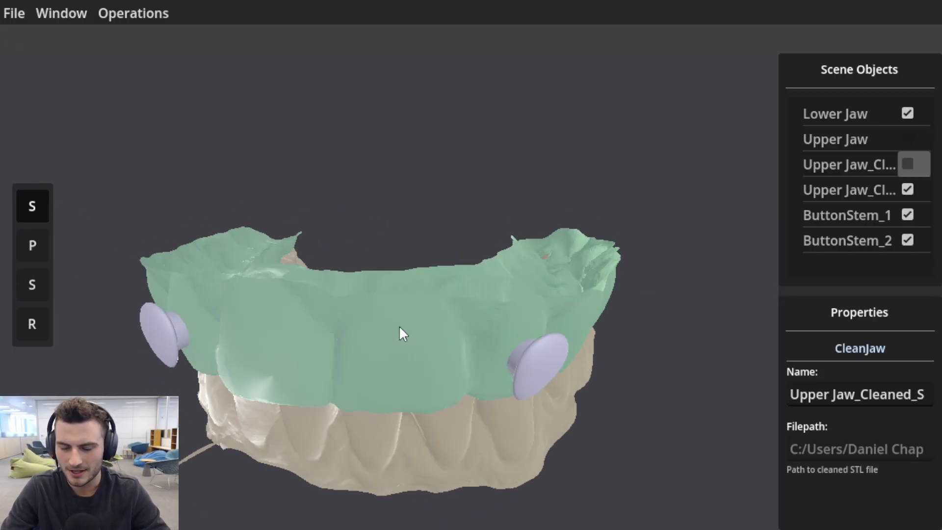
{"action": "middle_click_drag", "start_coordinate": [330, 366], "coordinate": [343, 285]}
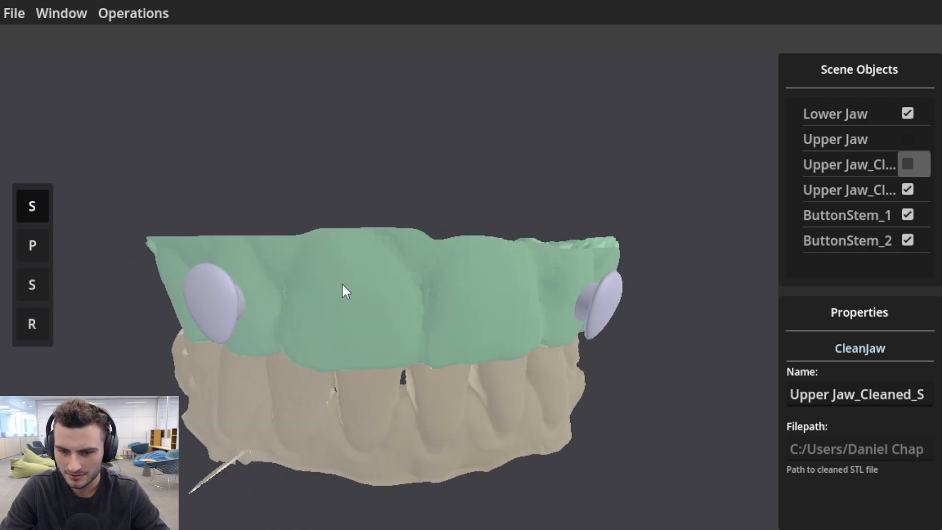
{"action": "left_click", "coordinate": [134, 13]}
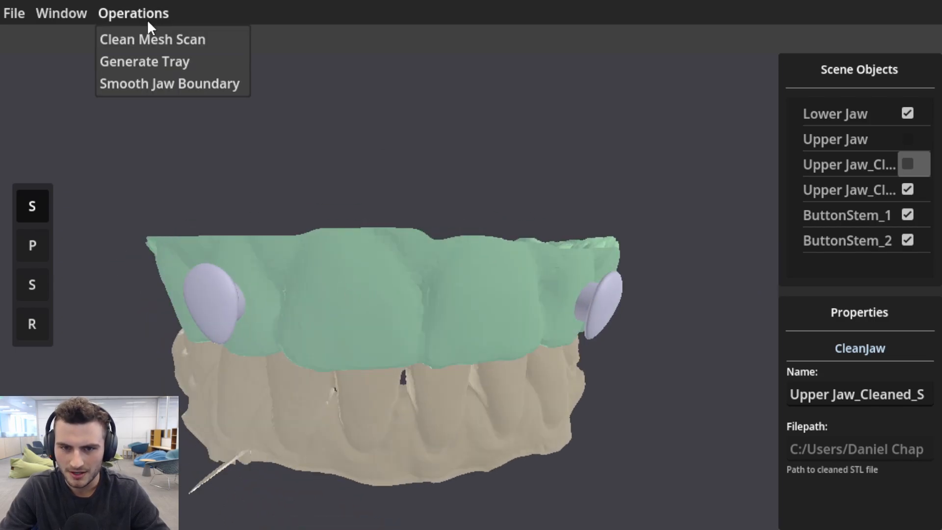
{"action": "left_click", "coordinate": [137, 63]}
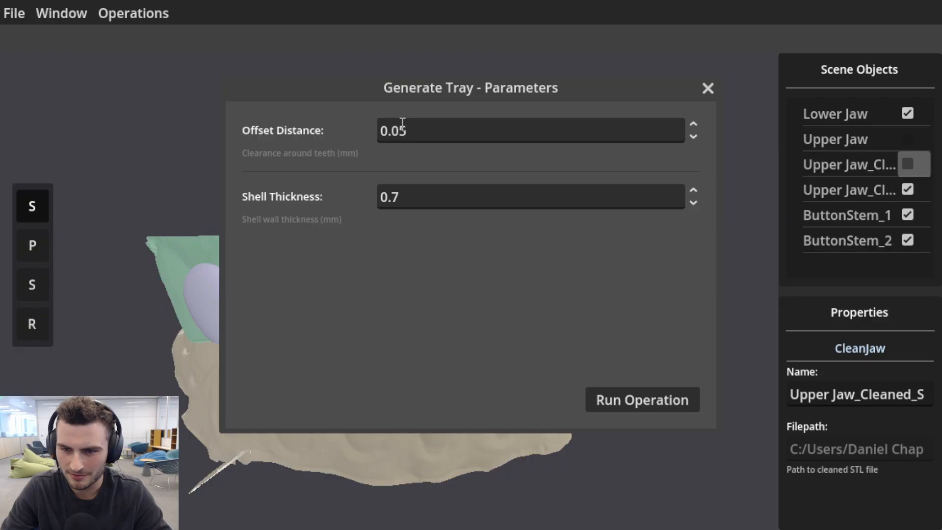
{"action": "left_click", "coordinate": [699, 137]}
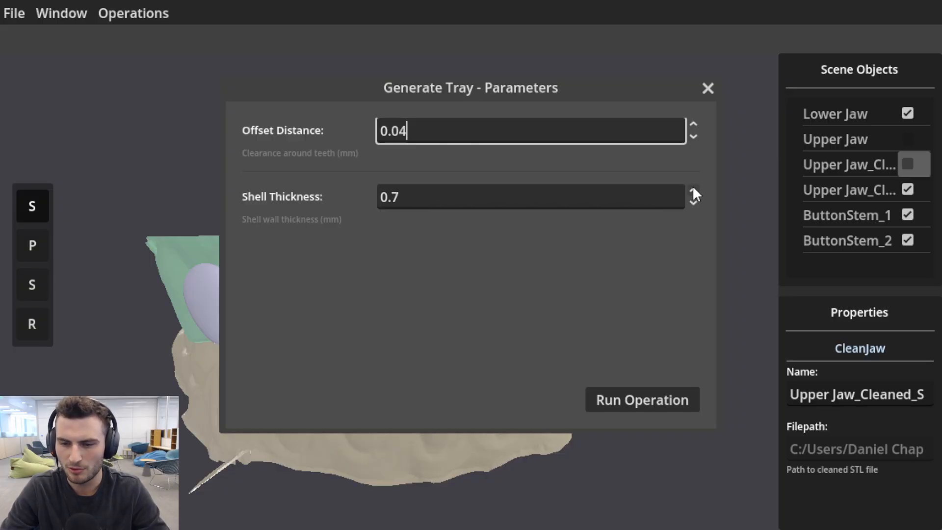
{"action": "left_click", "coordinate": [641, 401]}
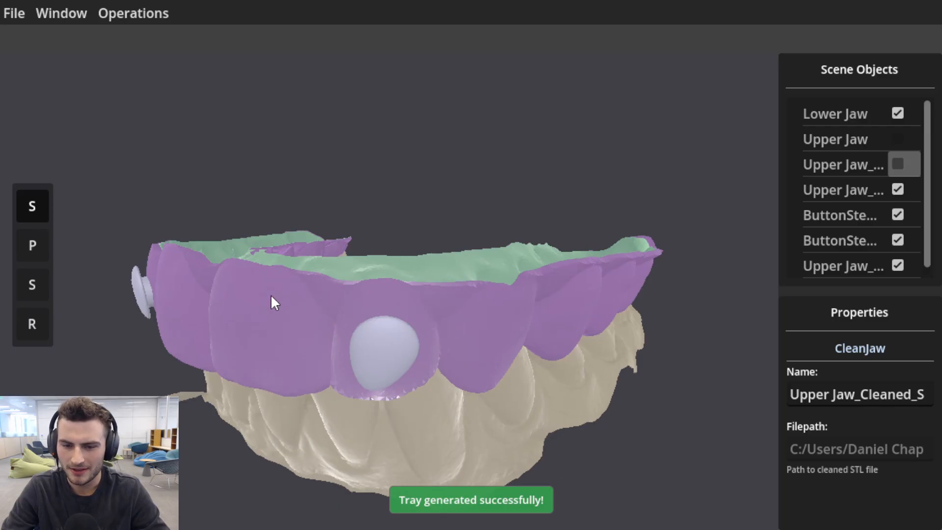
Inspect the generated tray and hide the smoothed upper jaw so only the tray, buttons and lower jaw are shown.
{"action": "left_click_drag", "start_coordinate": [270, 294], "coordinate": [212, 255]}
{"action": "scroll", "coordinate": [176, 292], "scroll_direction": "up", "scroll_amount": 3}
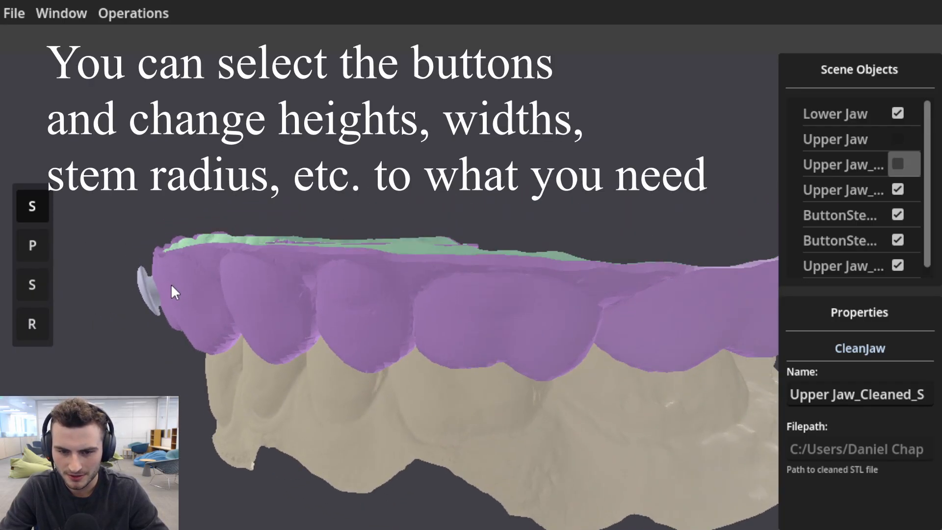
{"action": "left_click_drag", "start_coordinate": [172, 287], "coordinate": [664, 298]}
{"action": "left_click", "coordinate": [713, 268]}
{"action": "left_click", "coordinate": [567, 311]}
{"action": "left_click_drag", "start_coordinate": [568, 311], "coordinate": [361, 230]}
{"action": "left_click", "coordinate": [898, 189]}
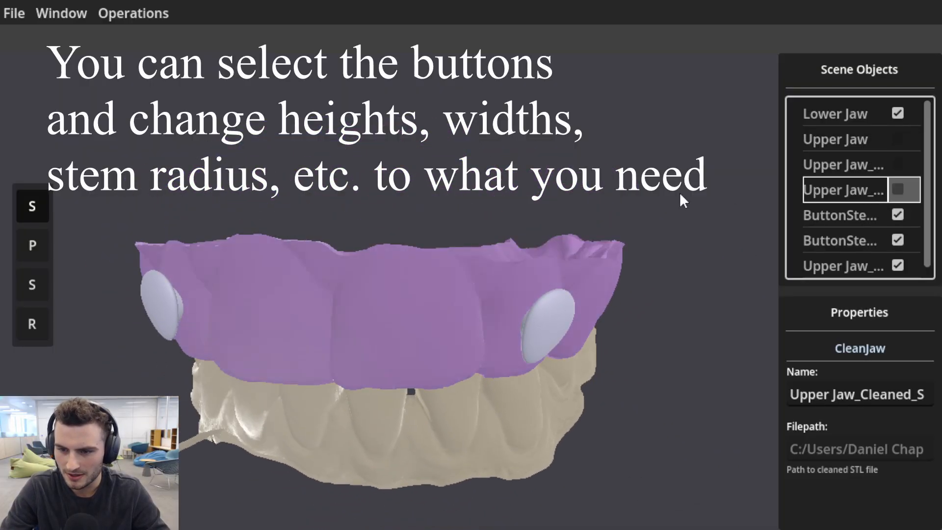
{"action": "left_click_drag", "start_coordinate": [681, 195], "coordinate": [458, 266]}
{"action": "left_click", "coordinate": [898, 189]}
{"action": "left_click", "coordinate": [897, 190]}
{"action": "left_click", "coordinate": [840, 215]}
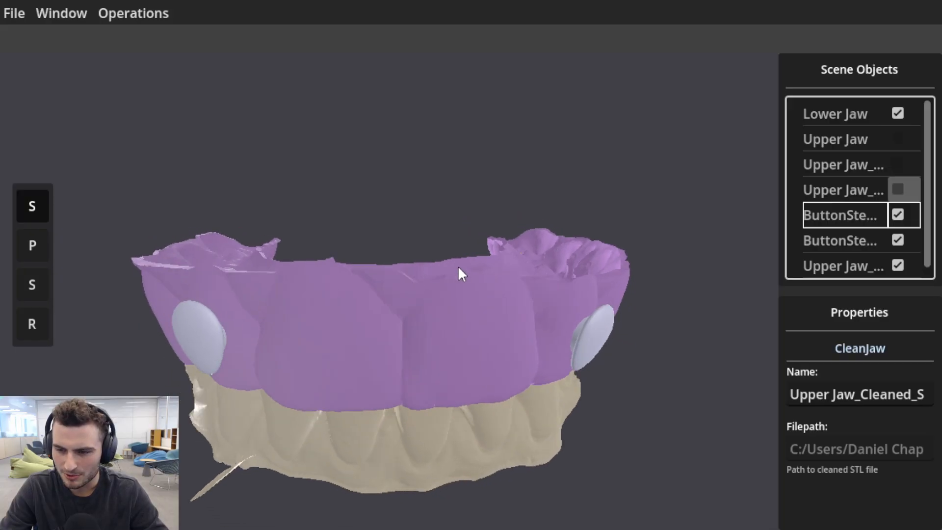
Show the smoothed upper jaw again inside the tray and select the generated tray.
{"action": "left_click", "coordinate": [900, 189]}
{"action": "scroll", "coordinate": [852, 251], "scroll_direction": "down", "scroll_amount": 1}
{"action": "left_click", "coordinate": [851, 255]}
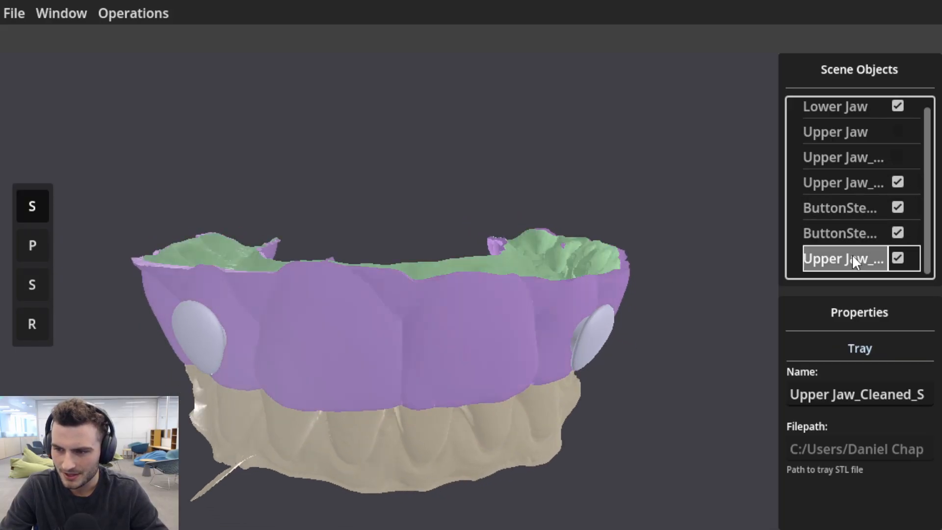
{"action": "right_click", "coordinate": [850, 264]}
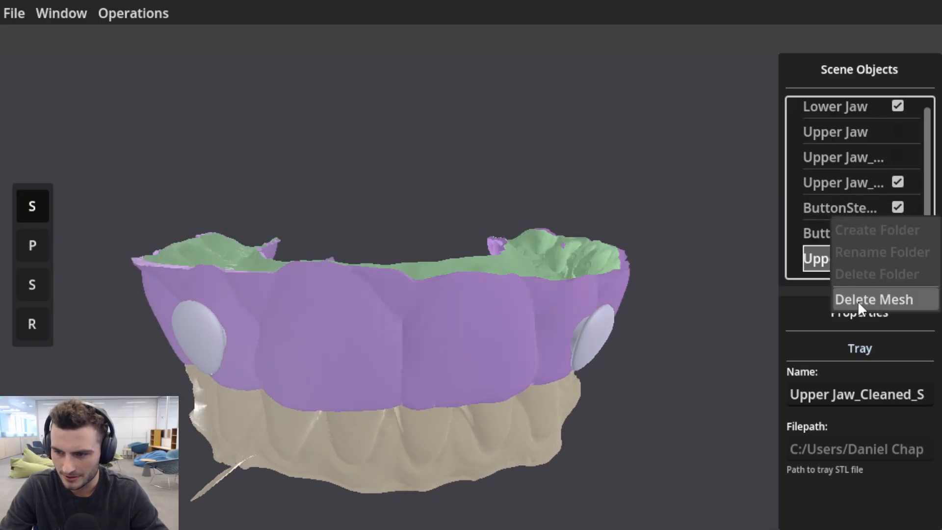
{"action": "left_click", "coordinate": [884, 300]}
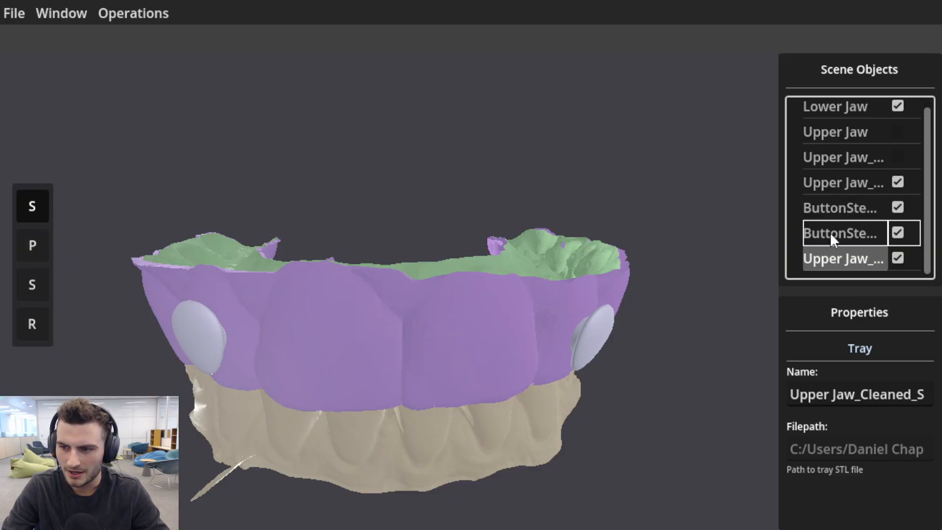
{"action": "left_click", "coordinate": [858, 181]}
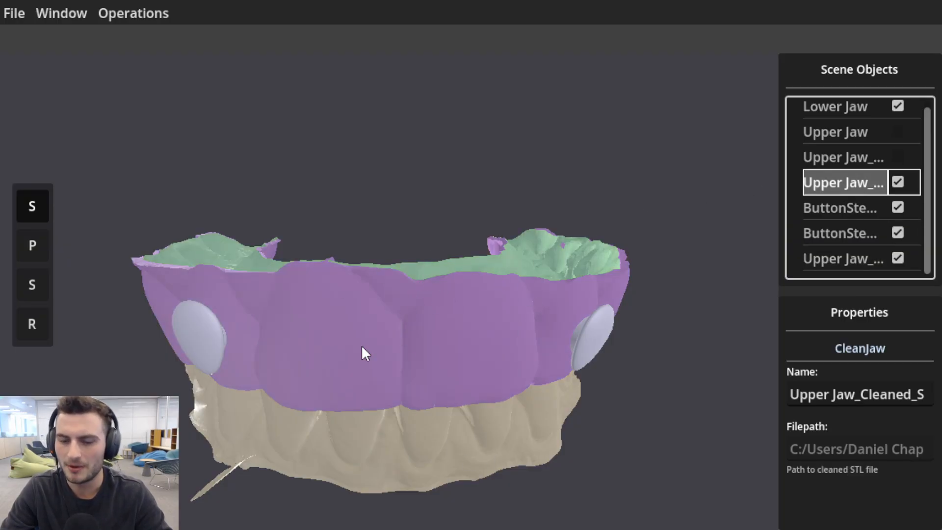
{"action": "middle_click_drag", "start_coordinate": [476, 317], "coordinate": [508, 305]}
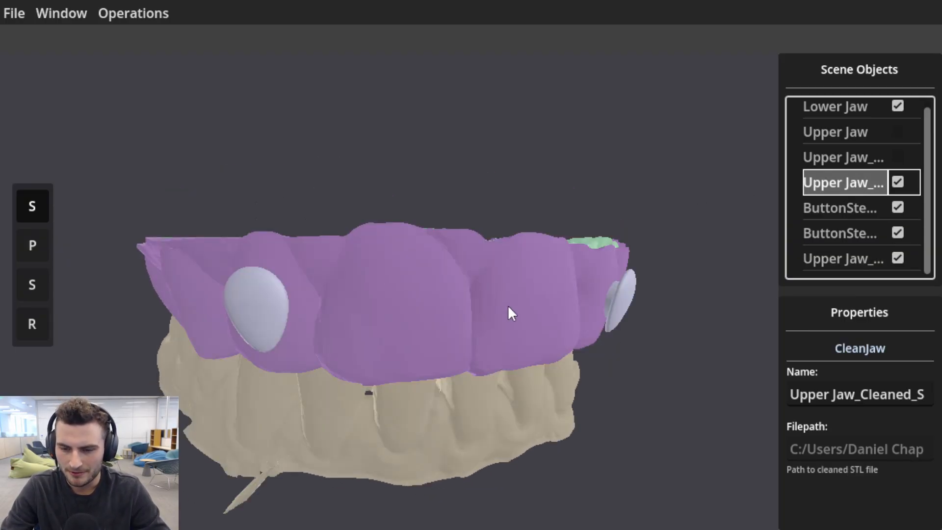
{"action": "left_click", "coordinate": [440, 319]}
Set up an export of only ButtonStem_1, ButtonStem_2 and Upper Jaw_Cleaned_Smoothed_Tray, combined into a single mesh.
{"action": "left_click", "coordinate": [13, 13]}
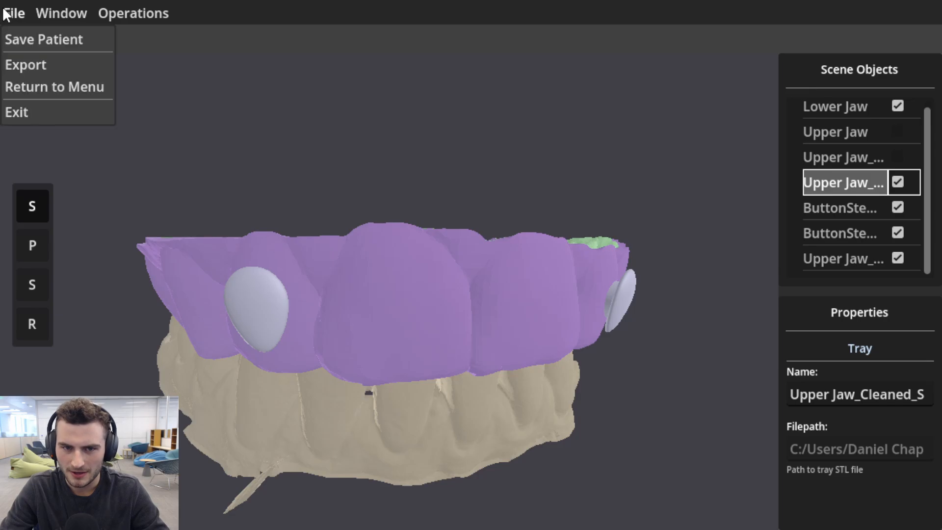
{"action": "left_click", "coordinate": [60, 70]}
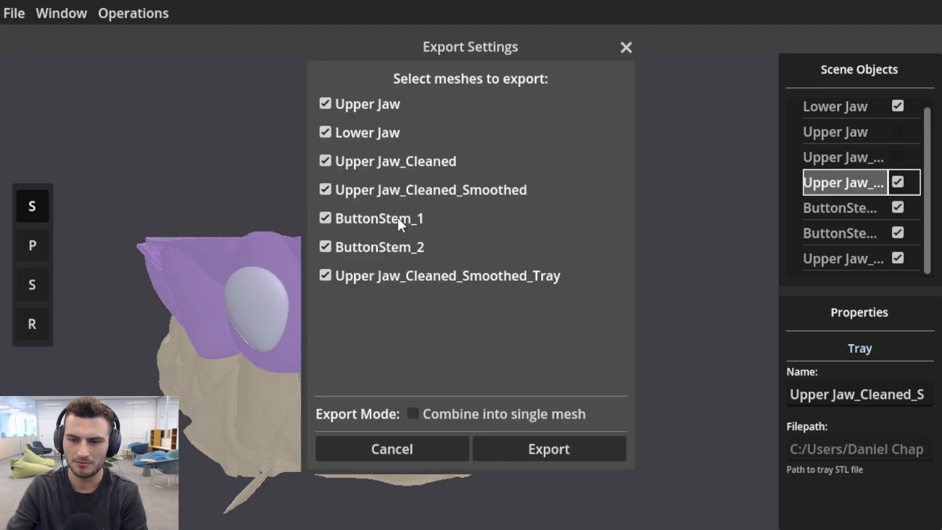
{"action": "left_click", "coordinate": [324, 103]}
{"action": "left_click", "coordinate": [327, 131]}
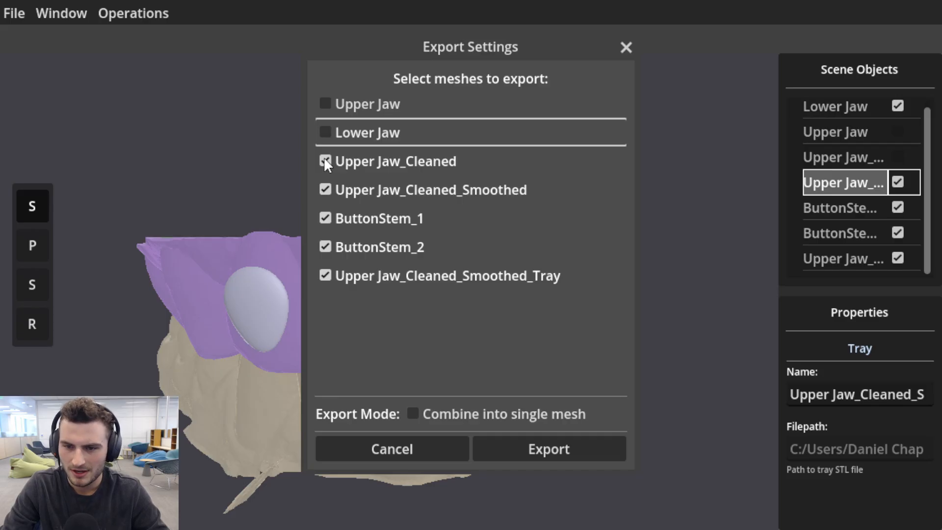
{"action": "left_click", "coordinate": [326, 189]}
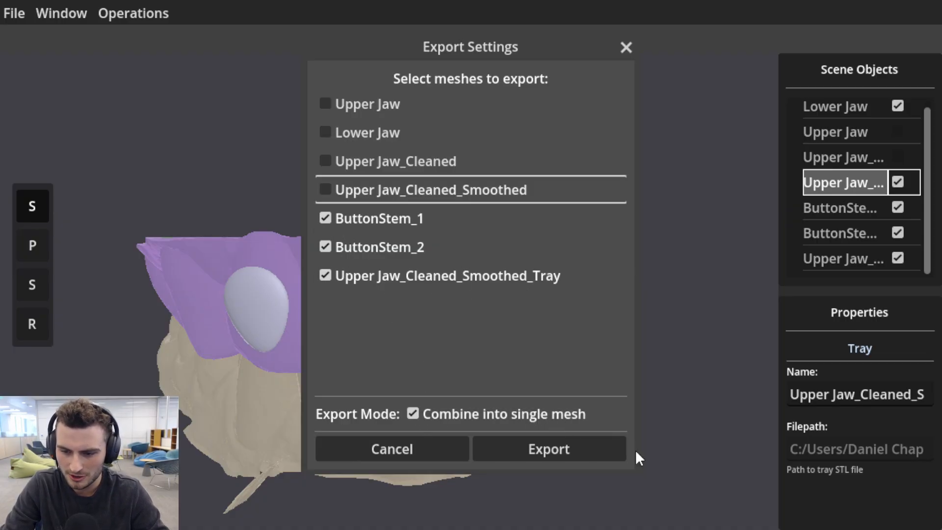
{"action": "left_click", "coordinate": [552, 448]}
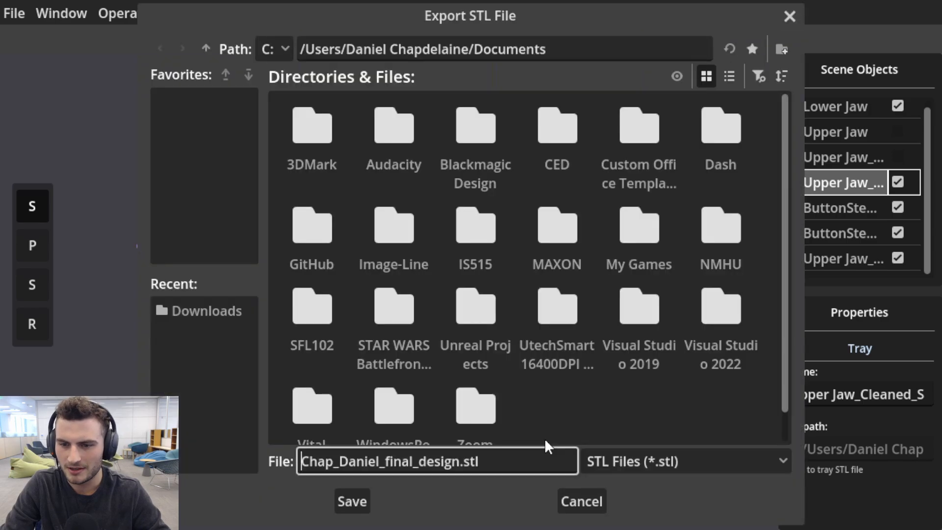
Save the STL export in the Documents/GitHub/teeth_scans folder, using the patient's name as the file name.
{"action": "scroll", "coordinate": [460, 209], "scroll_direction": "down", "scroll_amount": 1}
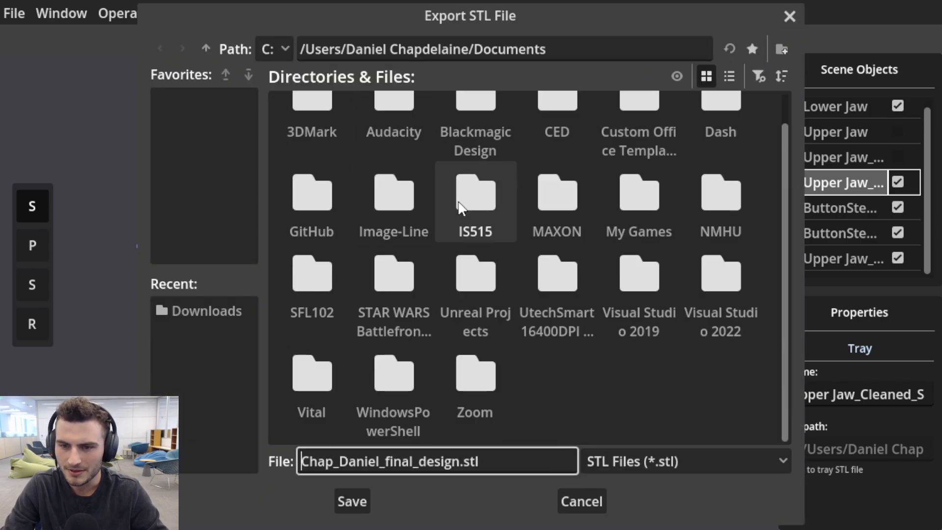
{"action": "double_click", "coordinate": [314, 199]}
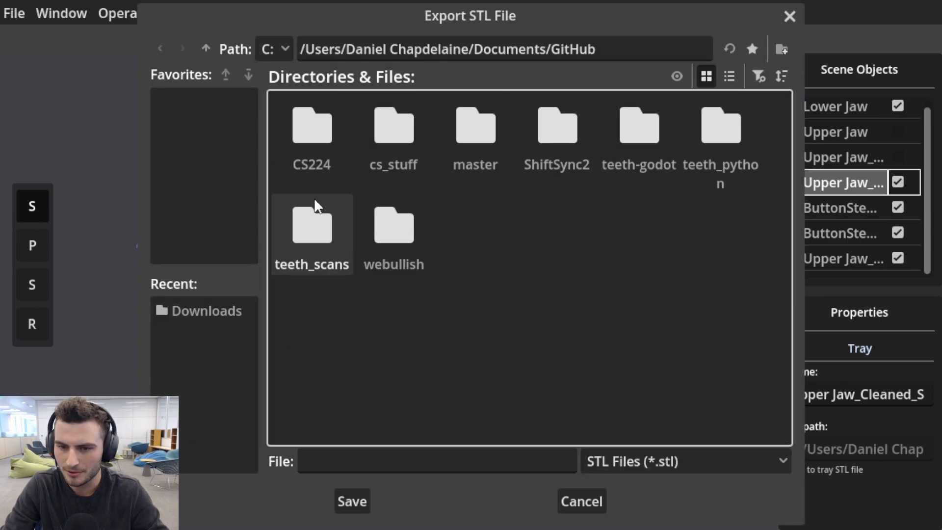
{"action": "double_click", "coordinate": [318, 241]}
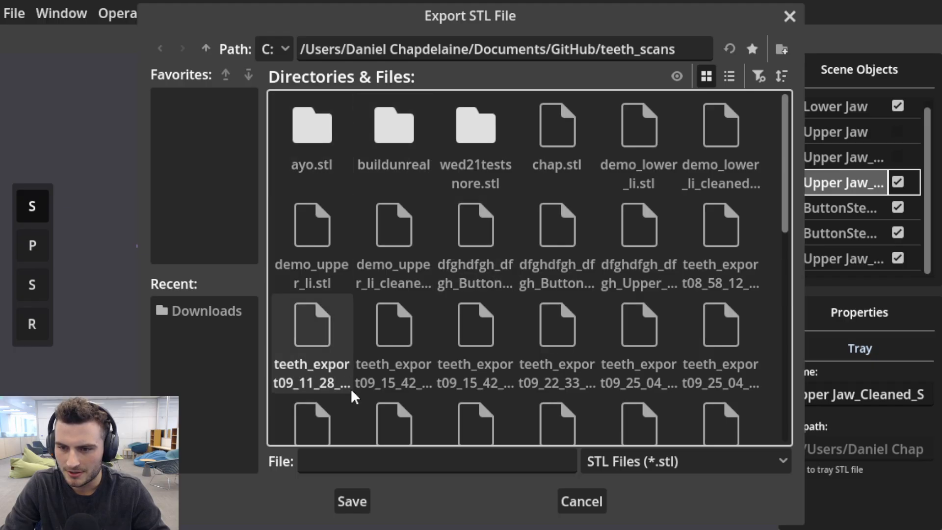
{"action": "left_click", "coordinate": [351, 464]}
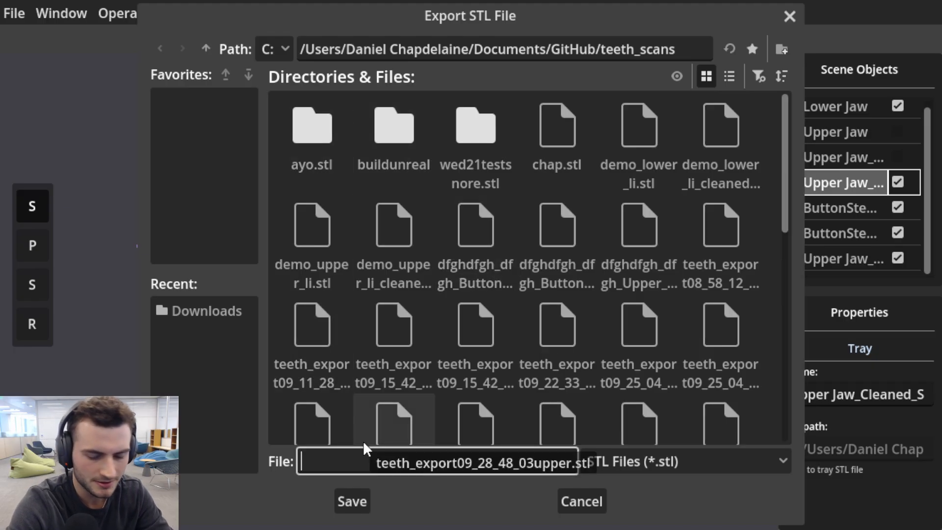
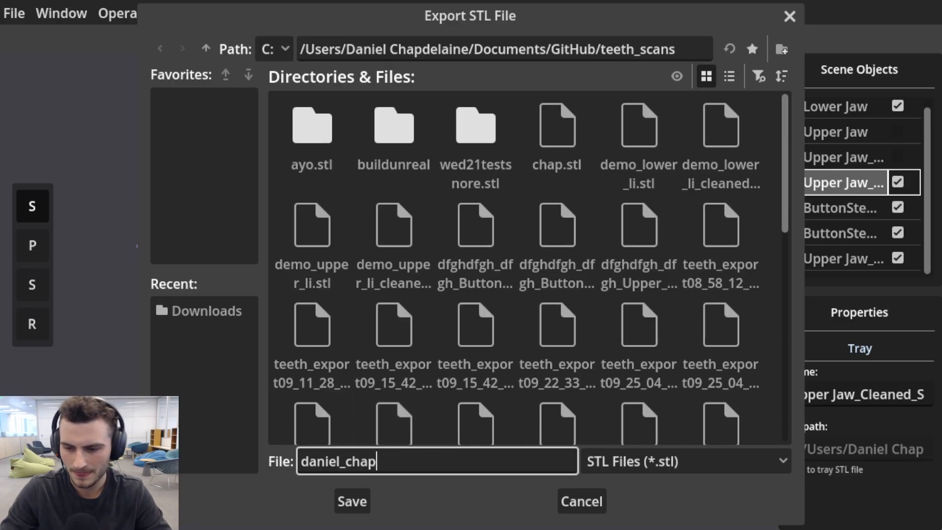
{"action": "left_click", "coordinate": [336, 501]}
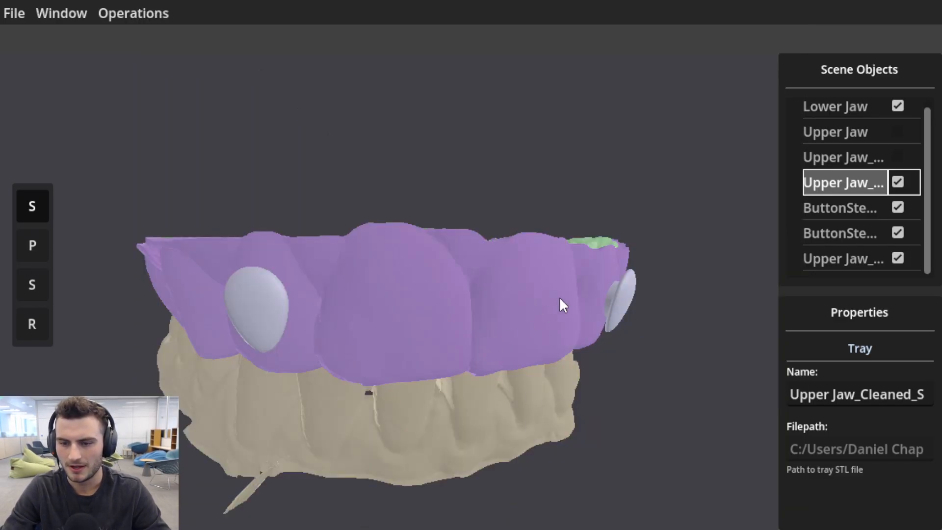
Hide the tray, buttons and upper jaw so only the original lower jaw is shown, and select it.
{"action": "middle_click_drag", "start_coordinate": [560, 298], "coordinate": [482, 277]}
{"action": "middle_click_drag", "start_coordinate": [418, 222], "coordinate": [404, 261]}
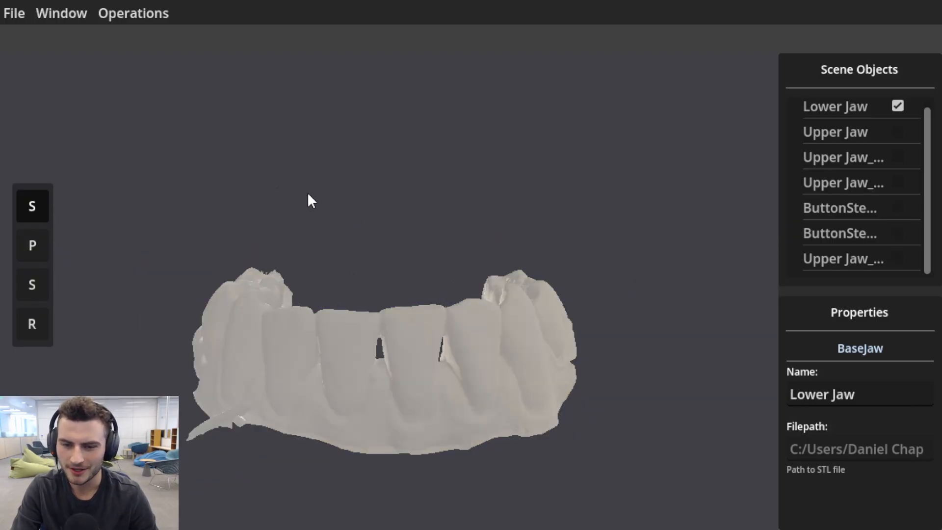
{"action": "middle_click_drag", "start_coordinate": [363, 337], "coordinate": [394, 336]}
{"action": "scroll", "coordinate": [388, 382], "scroll_direction": "up", "scroll_amount": 3}
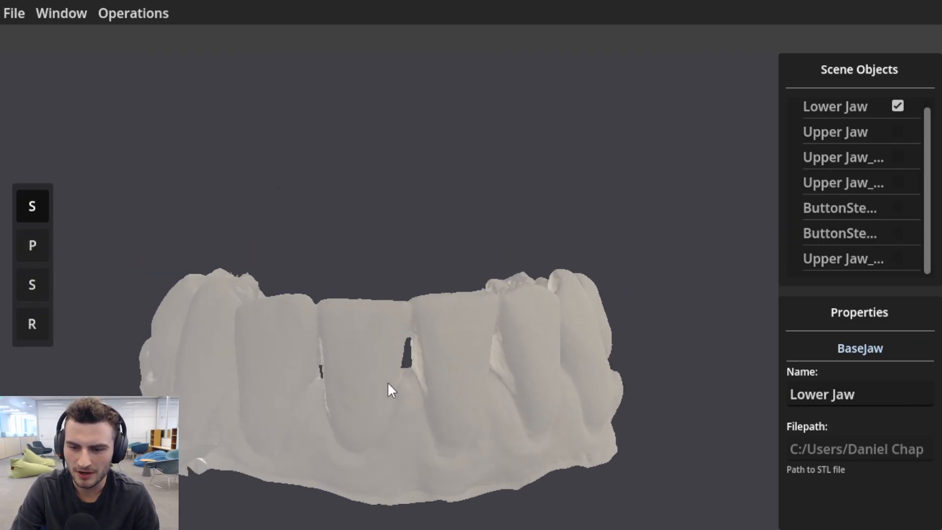
{"action": "middle_click_drag", "start_coordinate": [388, 383], "coordinate": [374, 343]}
Clean the lower jaw scan as lower teeth with a gumline percentage of 0.25 and a voxel size of 0.7 mm.
{"action": "left_click", "coordinate": [143, 13]}
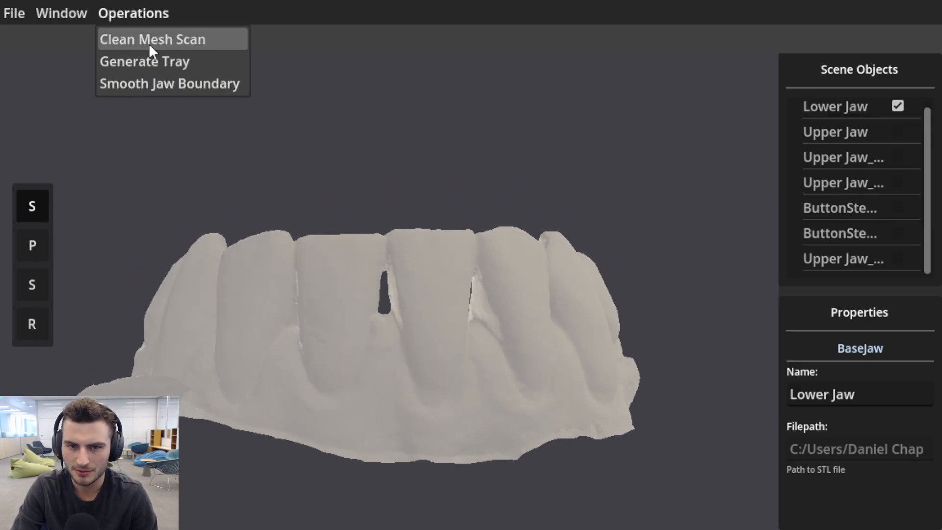
{"action": "left_click", "coordinate": [152, 44]}
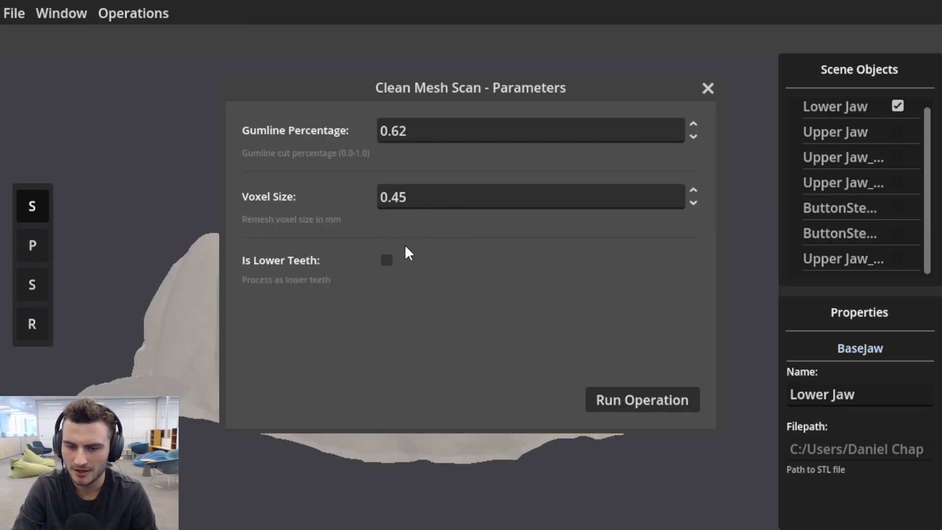
{"action": "left_click", "coordinate": [386, 260]}
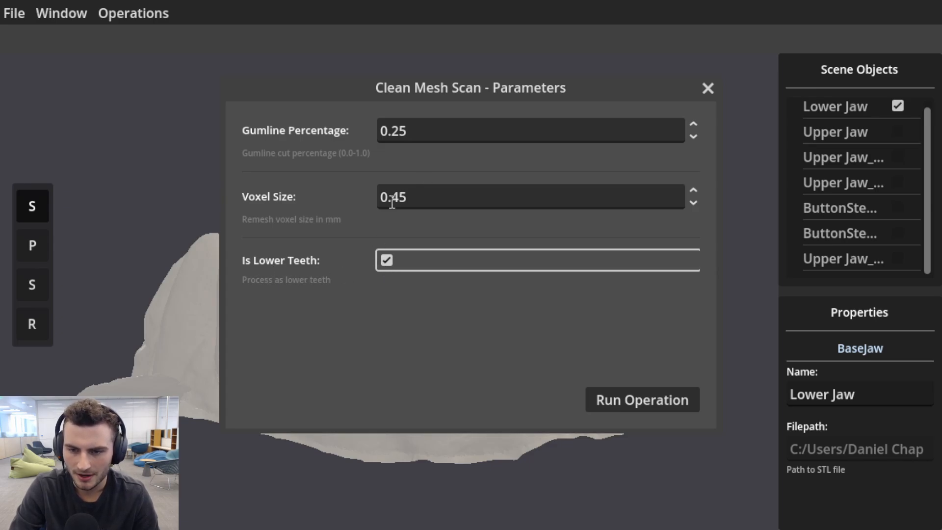
{"action": "double_click", "coordinate": [414, 195]}
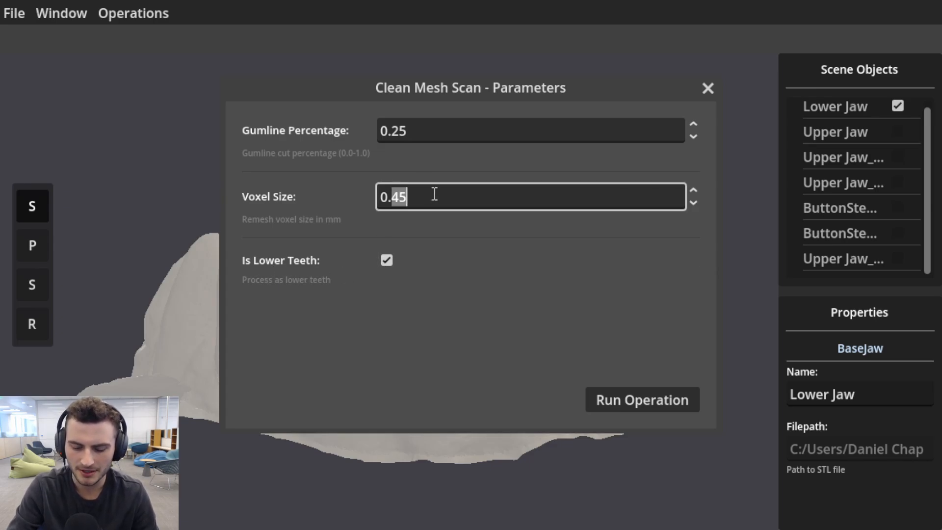
{"action": "type", "text": "0.7"}
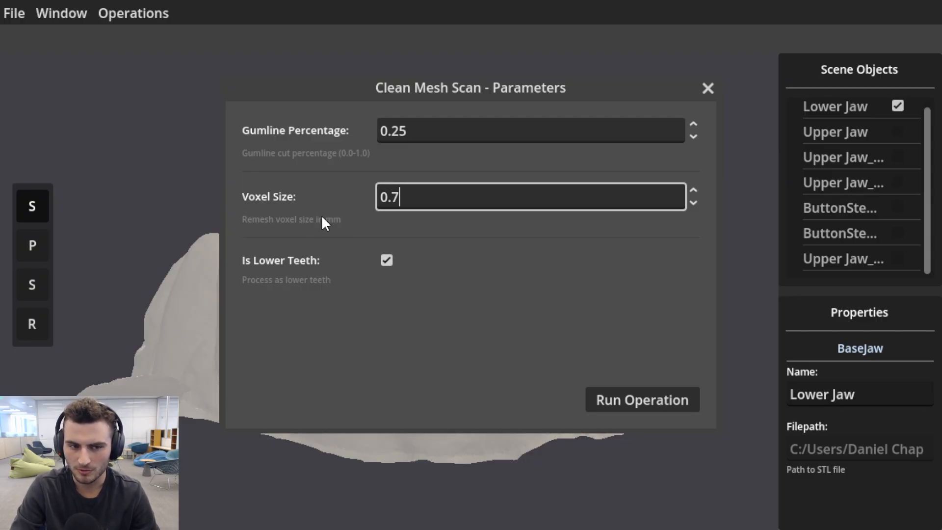
{"action": "key", "text": "Return"}
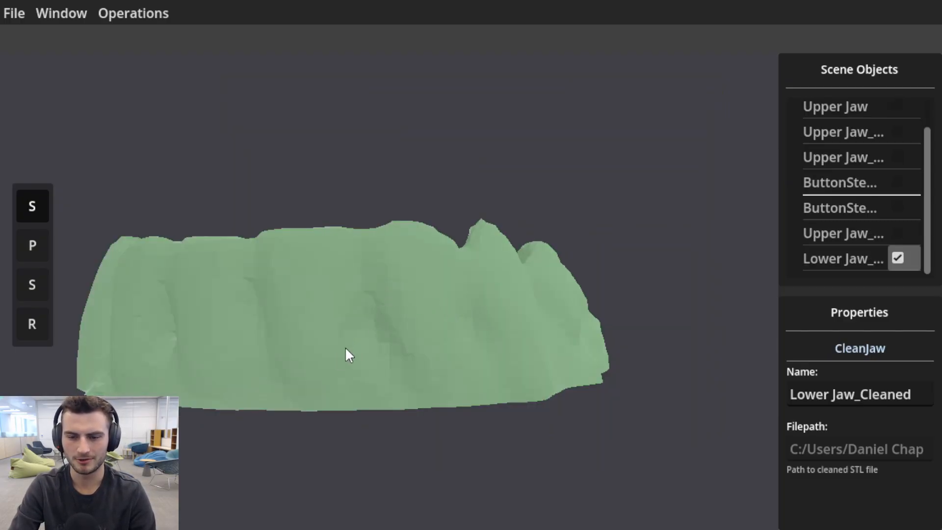
Inspect the cleaned lower jaw mesh up close from the inside and from the front.
{"action": "left_click_drag", "start_coordinate": [345, 350], "coordinate": [751, 196]}
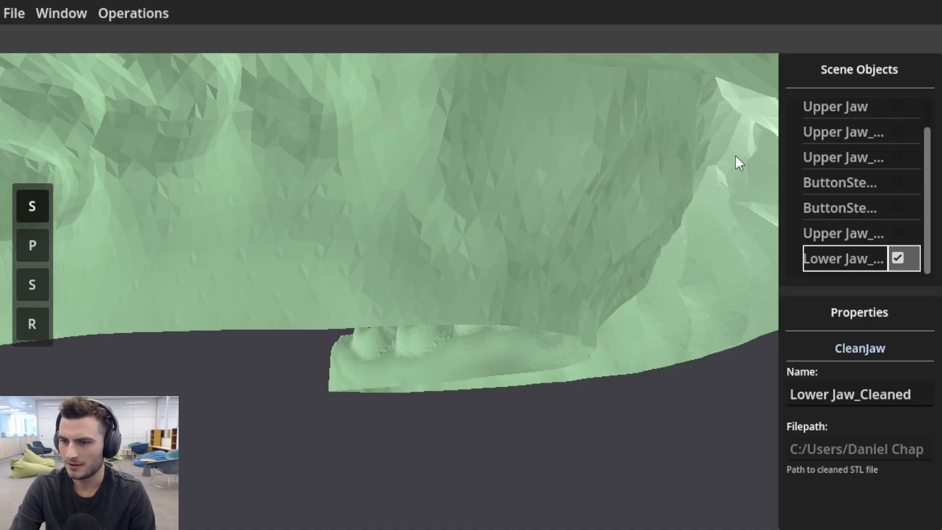
{"action": "middle_click_drag", "start_coordinate": [736, 156], "coordinate": [751, 184]}
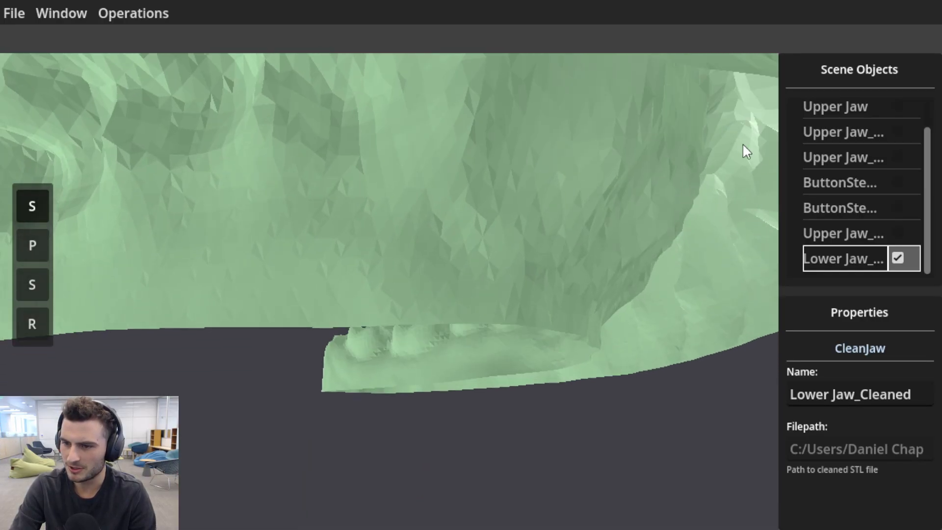
{"action": "left_click_drag", "start_coordinate": [725, 207], "coordinate": [220, 117]}
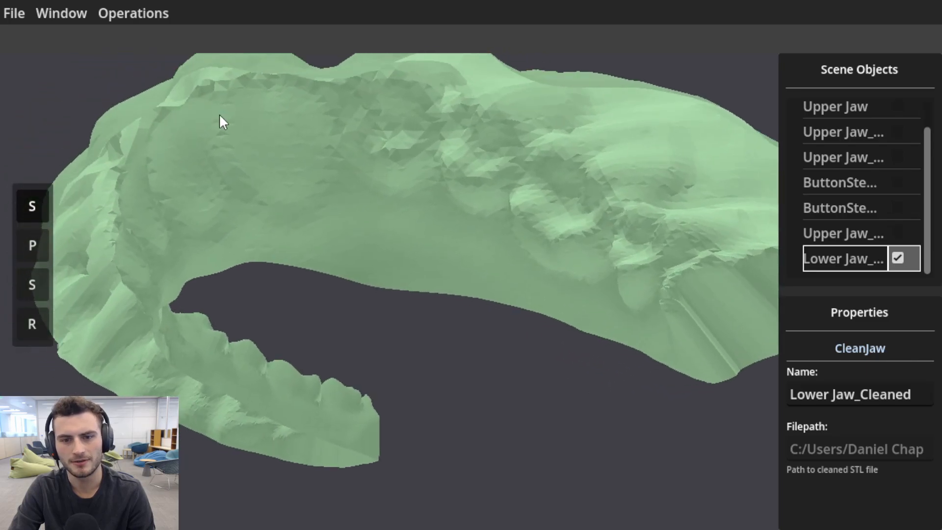
{"action": "left_click_drag", "start_coordinate": [81, 259], "coordinate": [435, 354]}
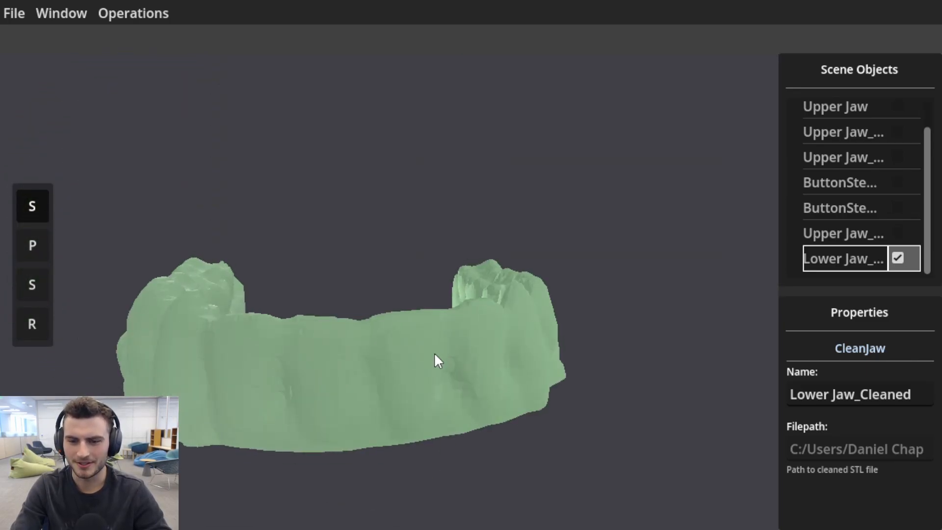